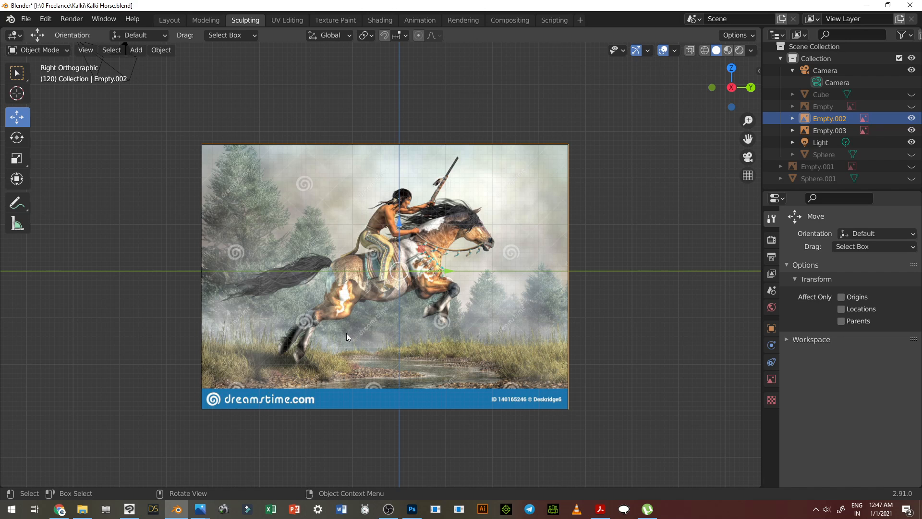
Switch to Clip Studio Paint and ready the G-pen with black as the drawing color
click(130, 509)
scroll(499, 280, down, 2)
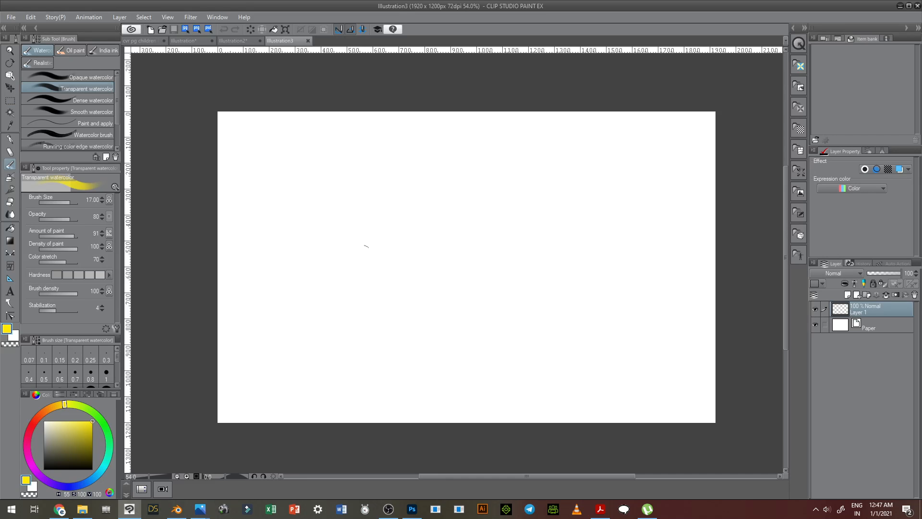
click(44, 469)
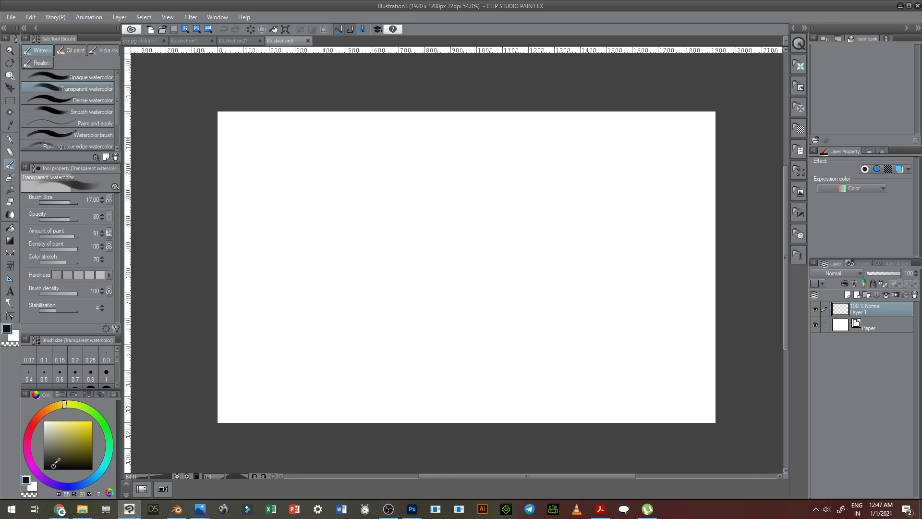
click(12, 140)
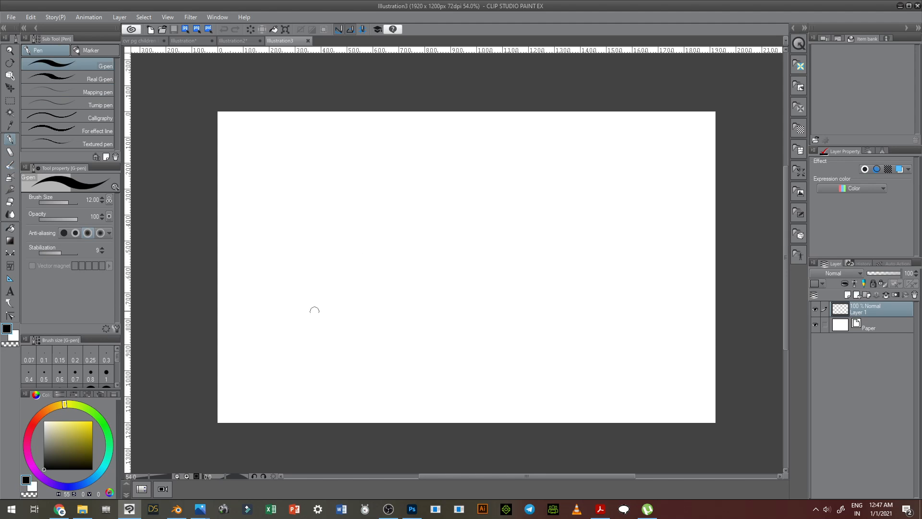
Sketch a leaping horse's rump, back, belly, chest and first foreleg on the canvas
drag(251, 260, 262, 282)
mouse_move(249, 258)
mouse_down()
mouse_move(295, 222)
mouse_move(321, 222)
mouse_move(373, 192)
mouse_move(392, 201)
mouse_up()
drag(286, 281, 353, 253)
drag(352, 260, 379, 250)
drag(381, 207, 400, 244)
mouse_move(403, 236)
mouse_down()
mouse_move(415, 246)
mouse_move(392, 279)
mouse_up()
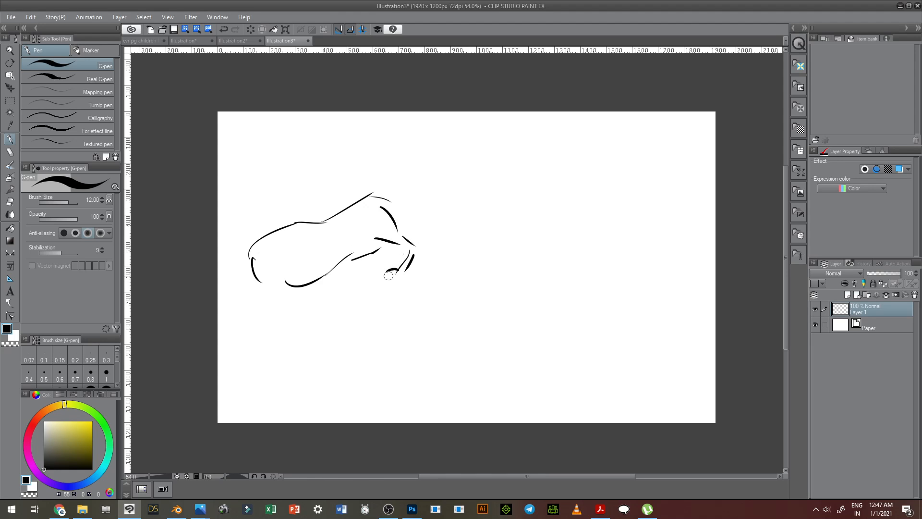
Draw the horse's hind leg with its hoof and a raised tail behind the rump
drag(302, 277, 272, 311)
mouse_move(268, 277)
mouse_down()
mouse_move(258, 309)
mouse_move(231, 336)
mouse_up()
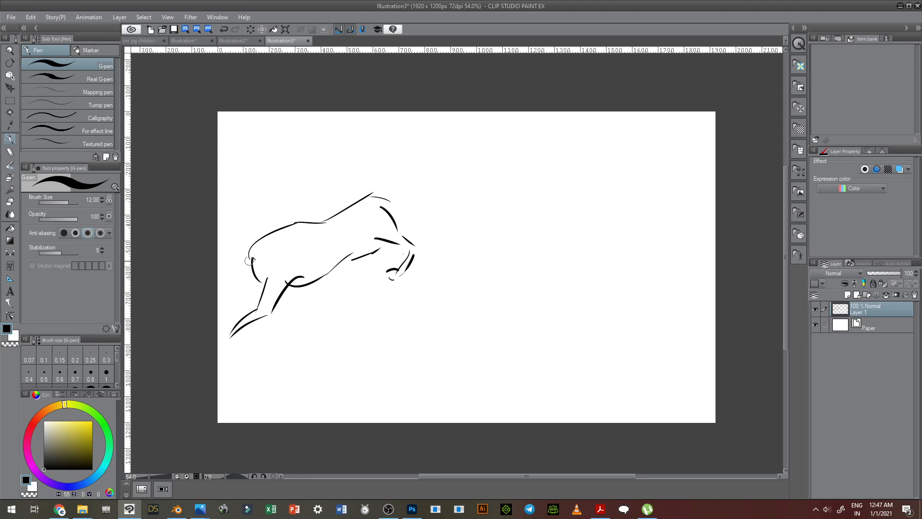
mouse_move(248, 260)
mouse_down()
mouse_move(226, 246)
mouse_move(198, 189)
mouse_move(219, 241)
mouse_move(251, 254)
mouse_up()
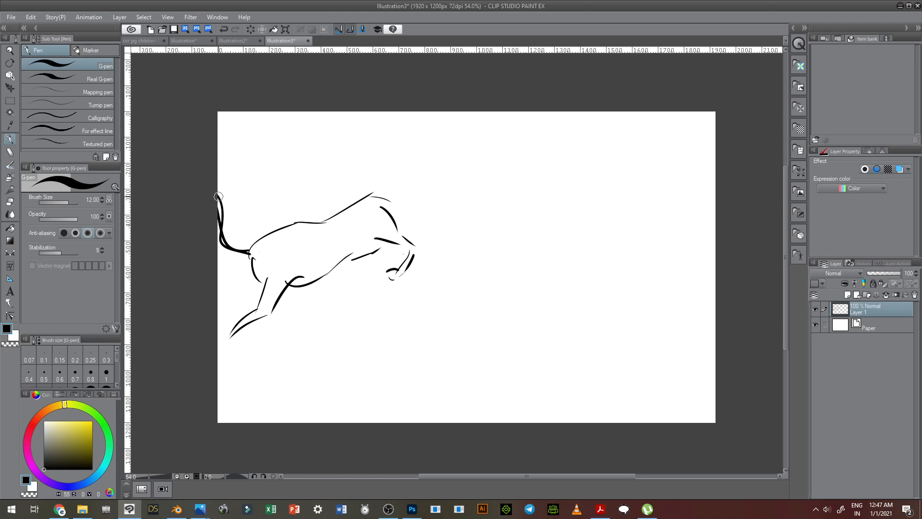
drag(219, 197, 244, 243)
drag(252, 275, 260, 306)
mouse_move(233, 336)
mouse_down()
mouse_move(228, 351)
mouse_move(237, 349)
mouse_up()
Sketch the horse's neck and head, and add the second foreleg
mouse_move(375, 193)
mouse_down()
mouse_move(398, 166)
mouse_move(427, 161)
mouse_up()
mouse_move(400, 213)
mouse_down()
mouse_move(438, 177)
mouse_move(448, 196)
mouse_move(435, 200)
mouse_move(450, 205)
mouse_up()
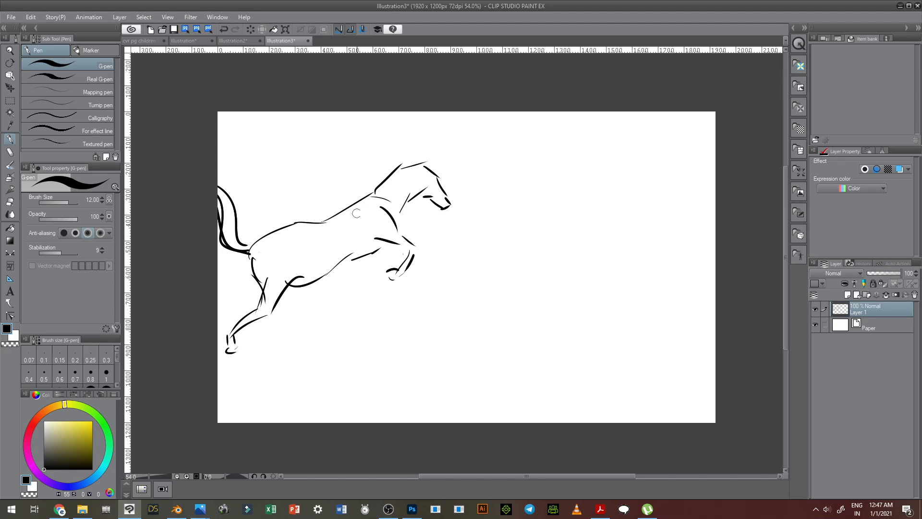
mouse_move(400, 218)
mouse_down()
mouse_move(428, 218)
mouse_move(402, 229)
mouse_move(428, 220)
mouse_move(435, 248)
mouse_move(425, 260)
mouse_move(440, 249)
mouse_move(415, 257)
mouse_up()
drag(414, 261, 422, 266)
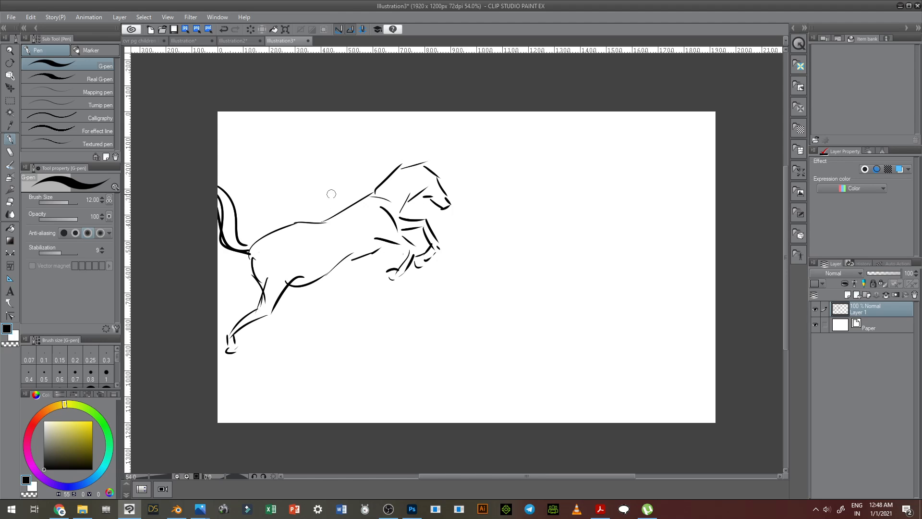
Draw a rider on the horse's back with head, torso, bent leg and outstretched arms
mouse_move(313, 167)
mouse_down()
mouse_move(292, 188)
mouse_move(296, 223)
mouse_up()
drag(312, 167, 334, 205)
mouse_move(312, 143)
mouse_down()
mouse_move(311, 166)
mouse_move(332, 146)
mouse_move(328, 164)
mouse_up()
mouse_move(318, 221)
mouse_down()
mouse_move(349, 228)
mouse_move(325, 233)
mouse_move(349, 231)
mouse_move(347, 270)
mouse_up()
mouse_move(344, 239)
mouse_down()
mouse_move(339, 278)
mouse_move(369, 287)
mouse_move(369, 279)
mouse_up()
drag(325, 173, 365, 193)
Add the reins, bridle, facial details, ears and flowing mane to the horse
mouse_move(322, 192)
mouse_down()
mouse_move(359, 201)
mouse_move(403, 168)
mouse_move(423, 174)
mouse_move(440, 198)
mouse_up()
mouse_move(428, 176)
mouse_down()
mouse_move(439, 182)
mouse_move(438, 210)
mouse_move(449, 205)
mouse_move(408, 197)
mouse_move(428, 197)
mouse_up()
mouse_move(420, 157)
mouse_down()
mouse_move(418, 166)
mouse_move(430, 151)
mouse_move(433, 161)
mouse_up()
mouse_move(360, 153)
mouse_down()
mouse_move(386, 165)
mouse_move(381, 148)
mouse_move(406, 158)
mouse_up()
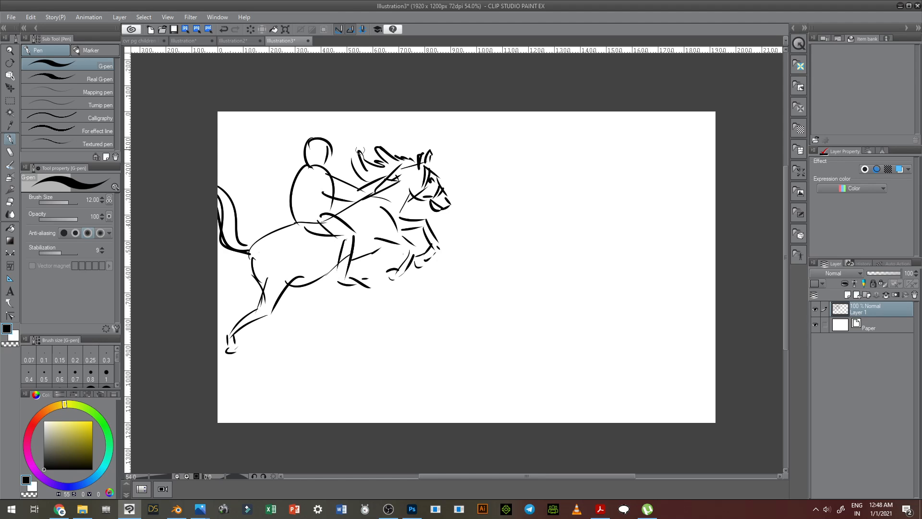
drag(360, 185, 345, 165)
Set the brush size to 7 and draw a slanted line from the hind leg crossed by a long vertical line below the belly
key(bracketleft)
key(bracketleft)
key(bracketleft)
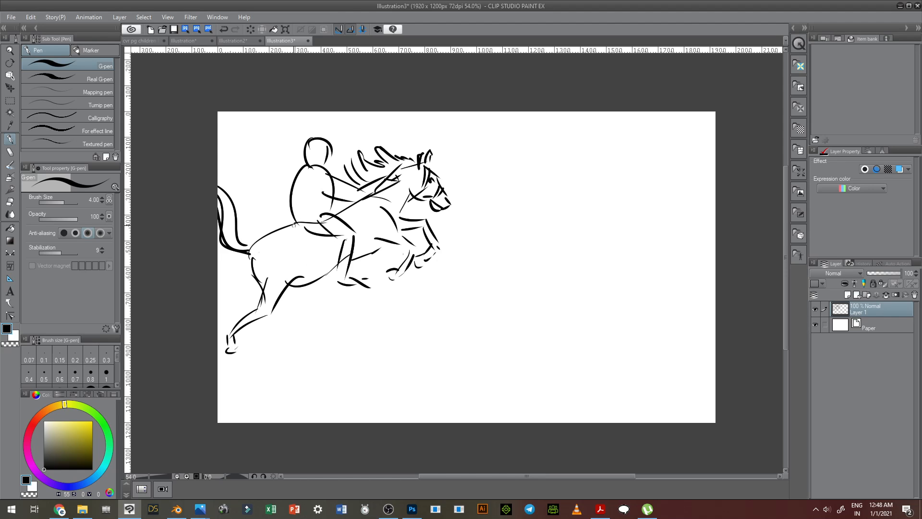
key(bracketright)
key(bracketright)
key(bracketright)
drag(273, 302, 332, 318)
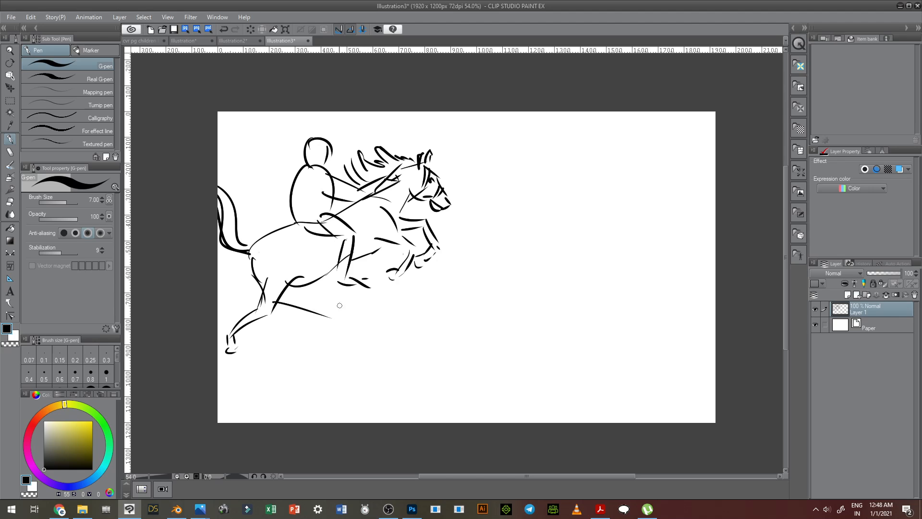
drag(308, 255, 313, 401)
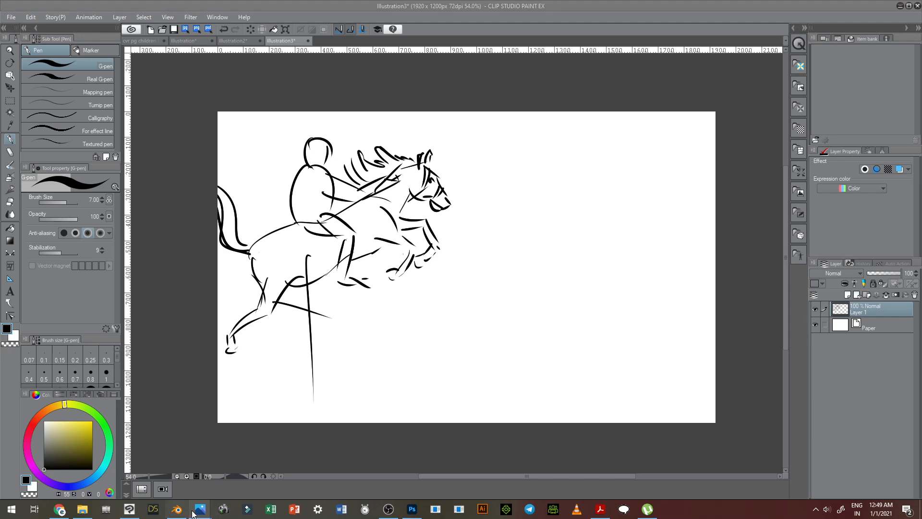
Switch to Blender and unhide the horse, rider and sword meshes (Sphere, Sphere.001 and Cube)
click(177, 510)
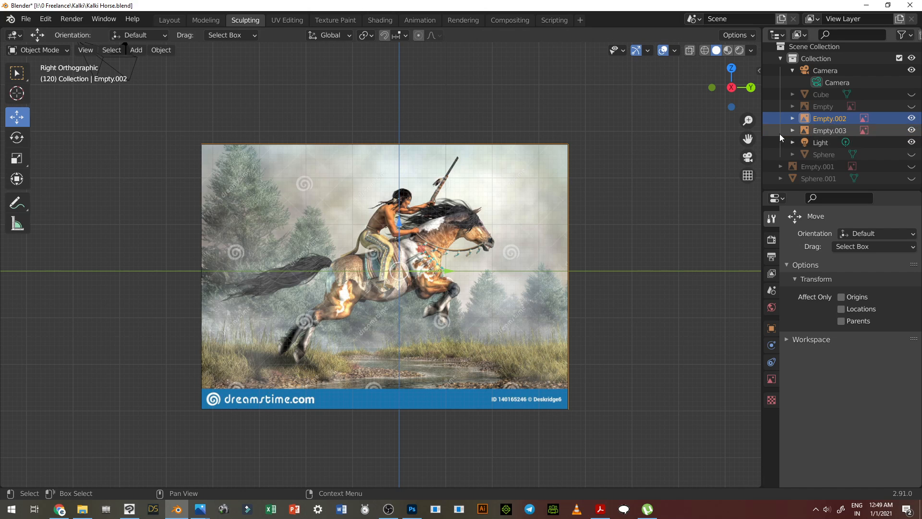
click(912, 154)
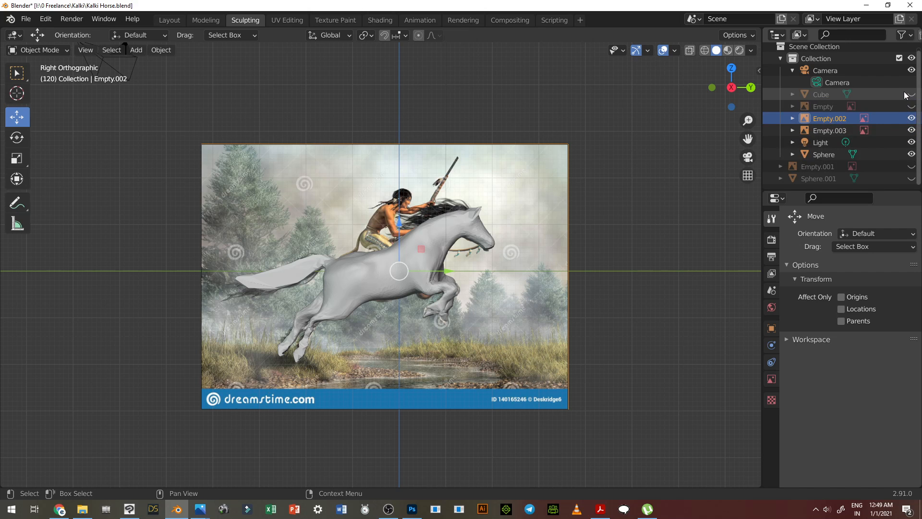
click(912, 178)
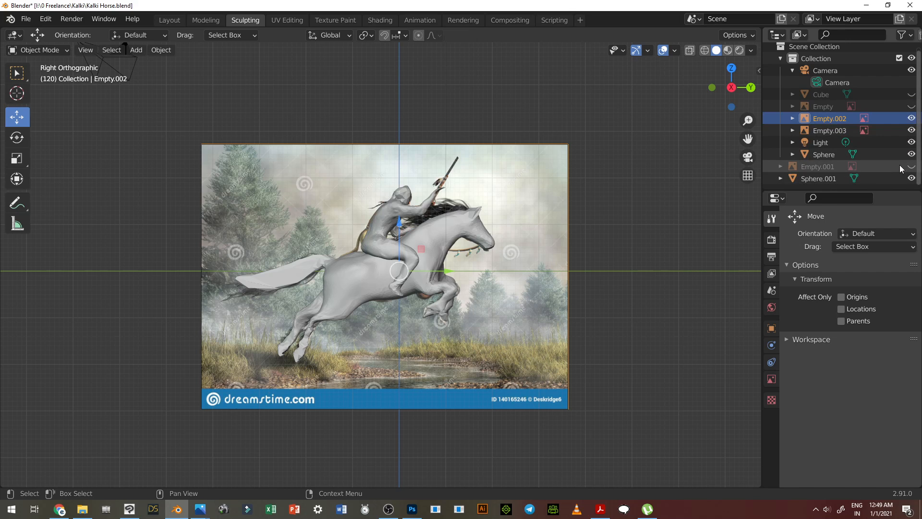
click(912, 94)
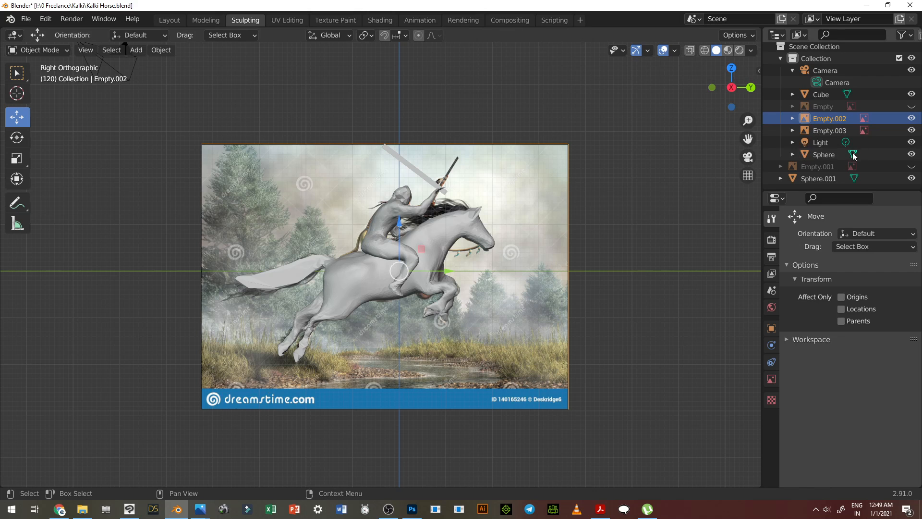
Hide the reference images Empty.002 and Empty.003 so only the models show from a front angle
click(911, 118)
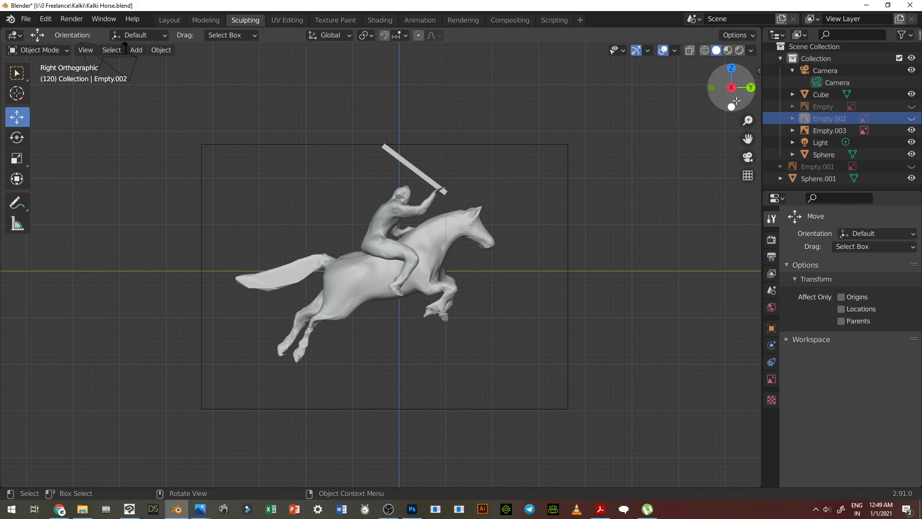
drag(734, 94, 560, 121)
click(748, 176)
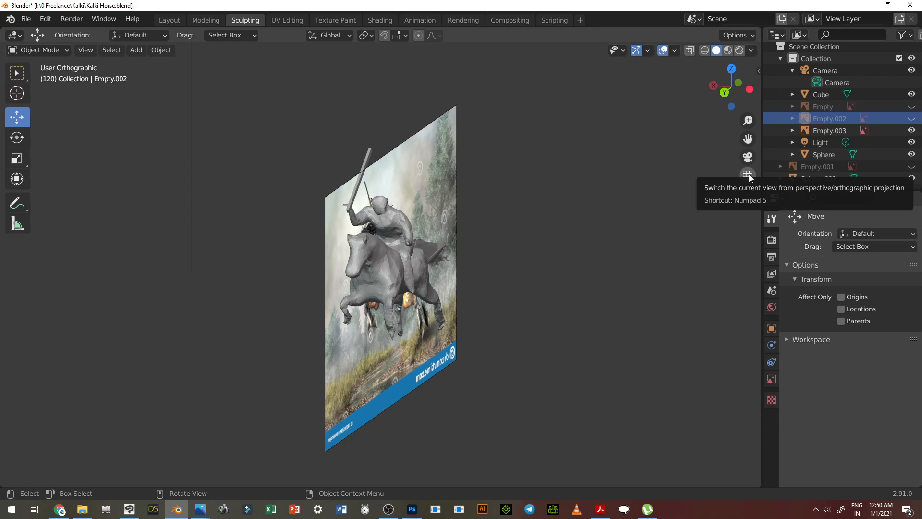
click(750, 175)
click(750, 174)
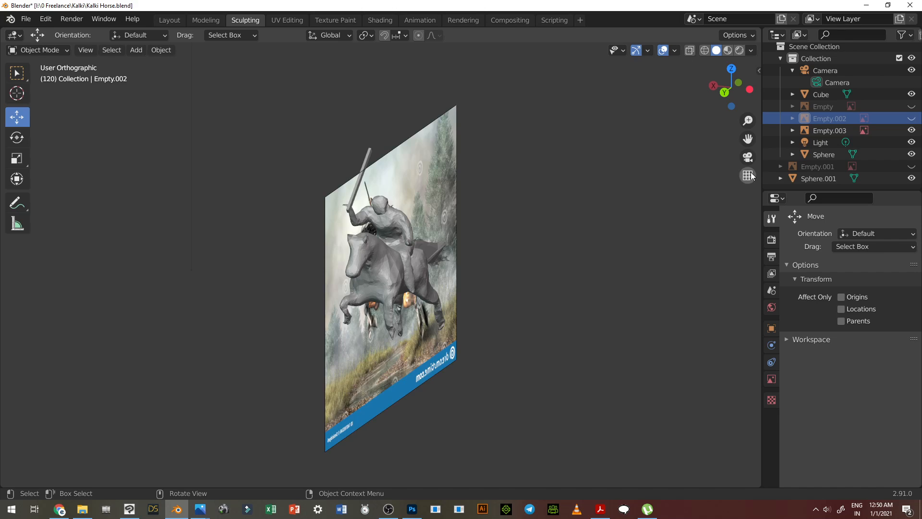
click(912, 130)
Compare the horse and rider model in perspective and orthographic projection, ending in perspective
click(752, 177)
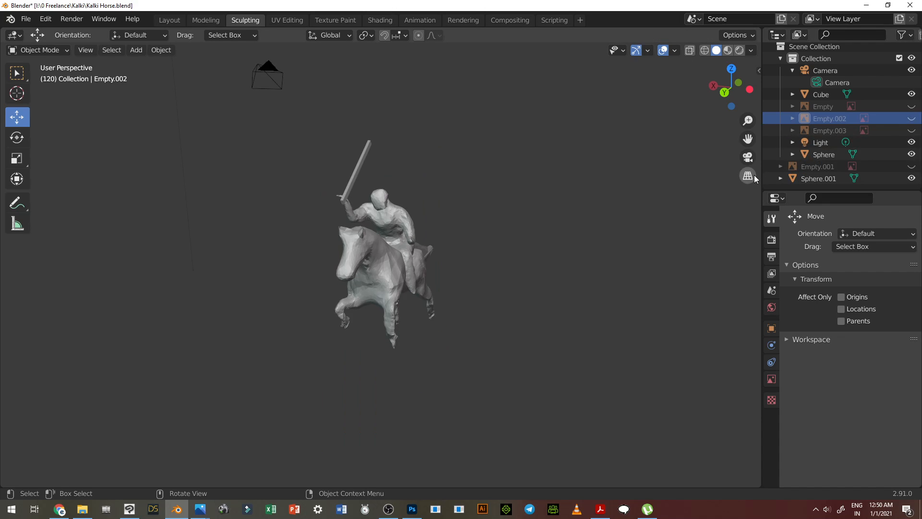
click(753, 178)
click(754, 178)
click(755, 178)
click(756, 177)
click(757, 177)
click(755, 176)
click(753, 175)
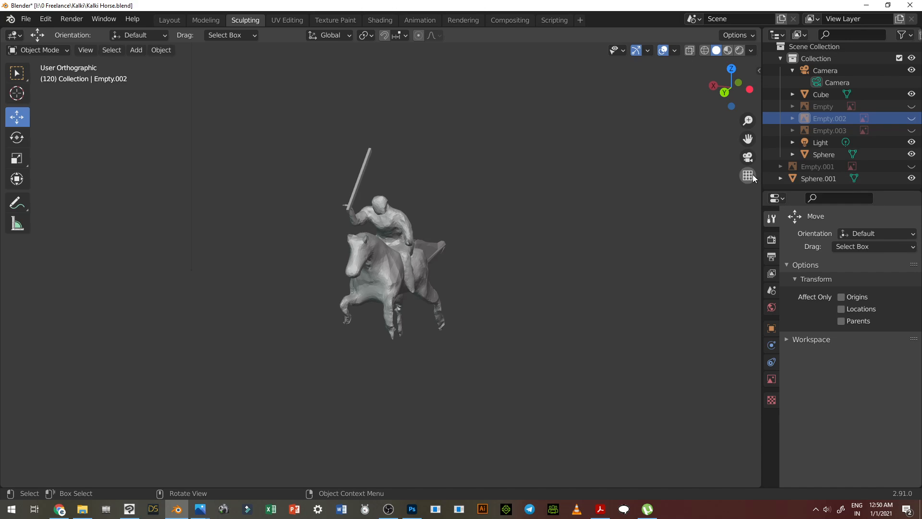
click(751, 175)
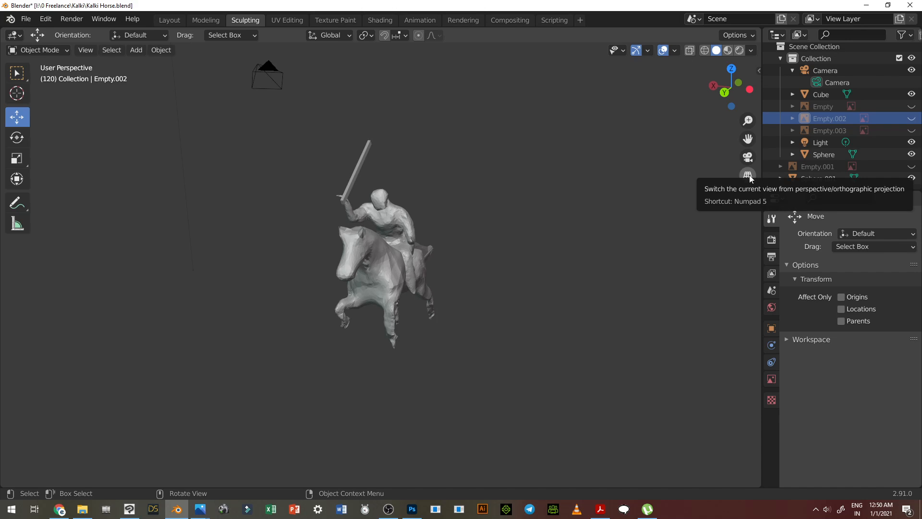
click(750, 174)
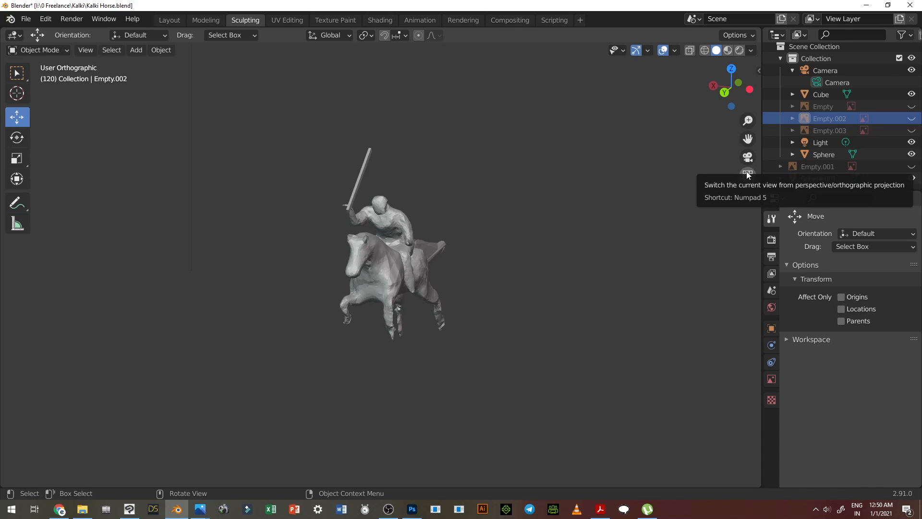
scroll(379, 295, up, 3)
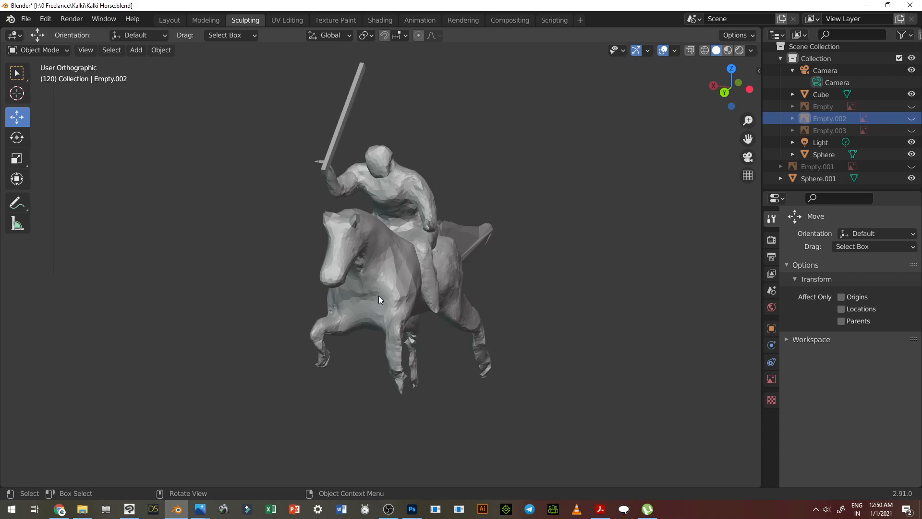
click(743, 171)
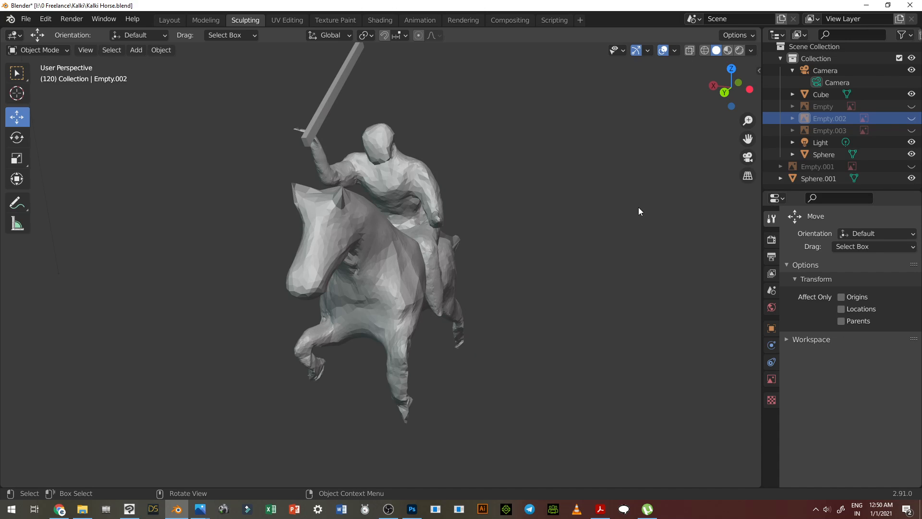
scroll(518, 293, down, 3)
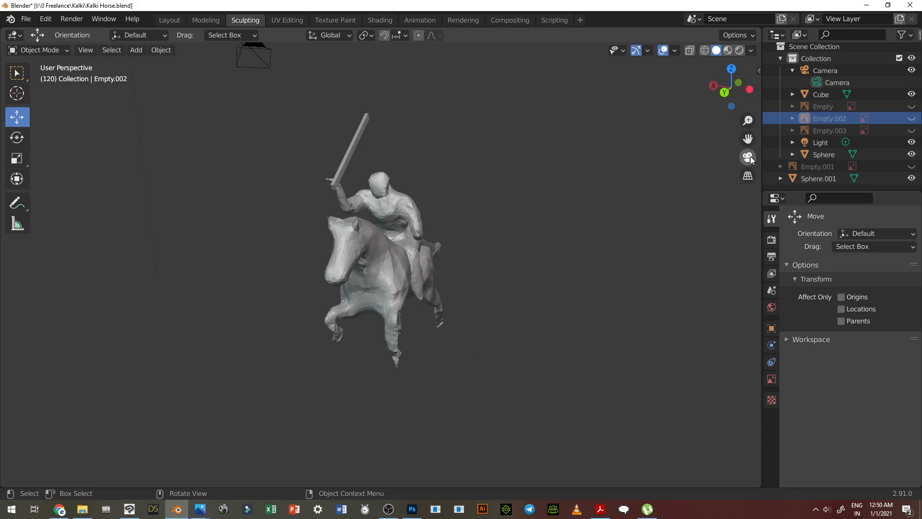
Capture a screen region of about 647 x 531 pixels around the horse and rider in a front three-quarter perspective view
drag(718, 94, 690, 90)
drag(699, 89, 705, 93)
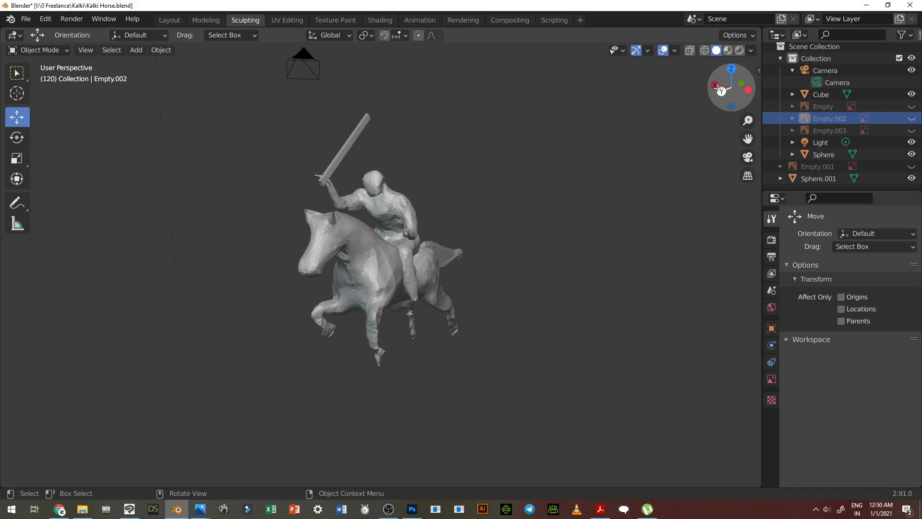
drag(719, 90, 722, 69)
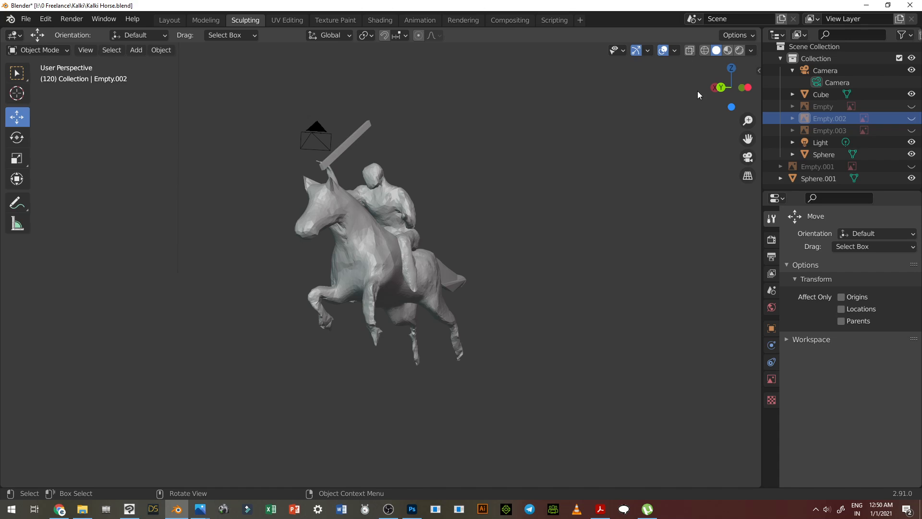
drag(711, 89, 697, 101)
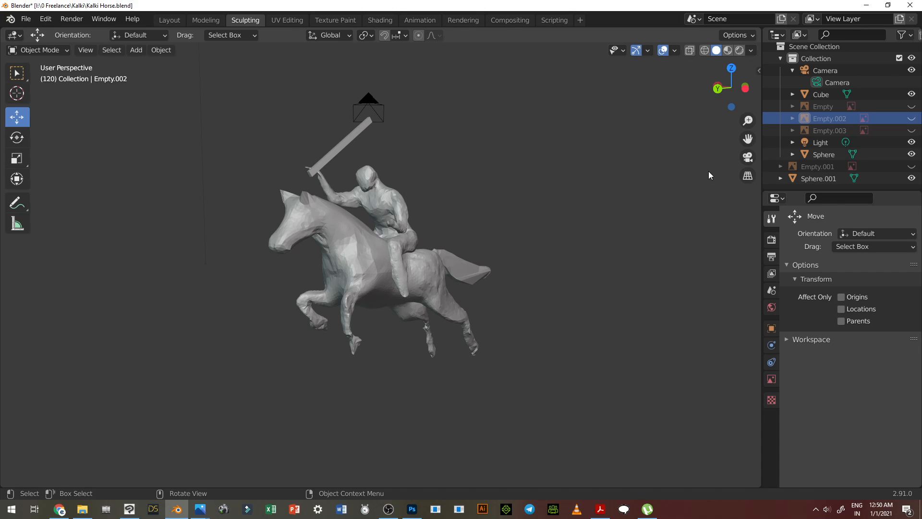
key(ctrl+Print)
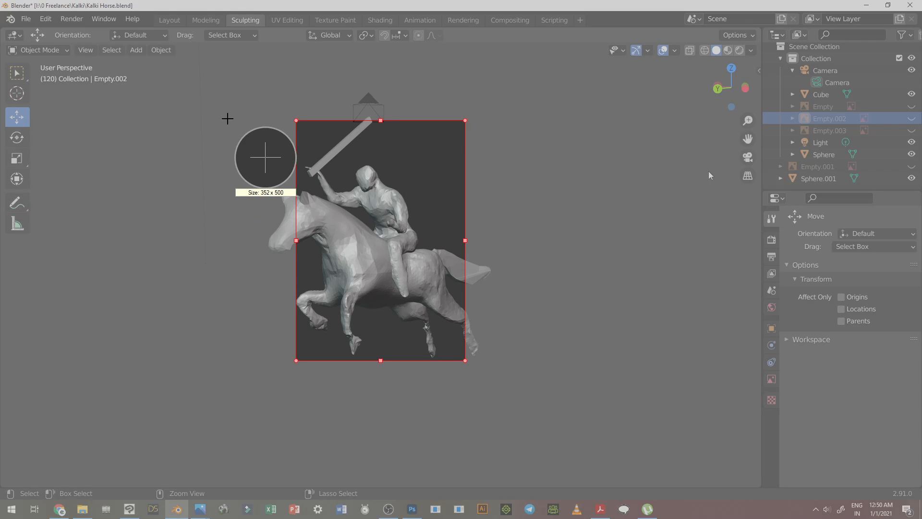
drag(227, 118, 538, 366)
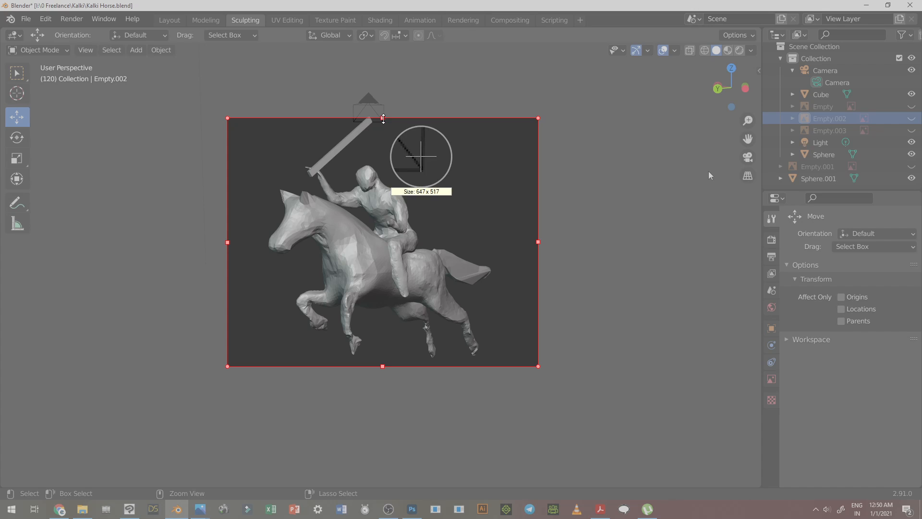
drag(383, 118, 383, 111)
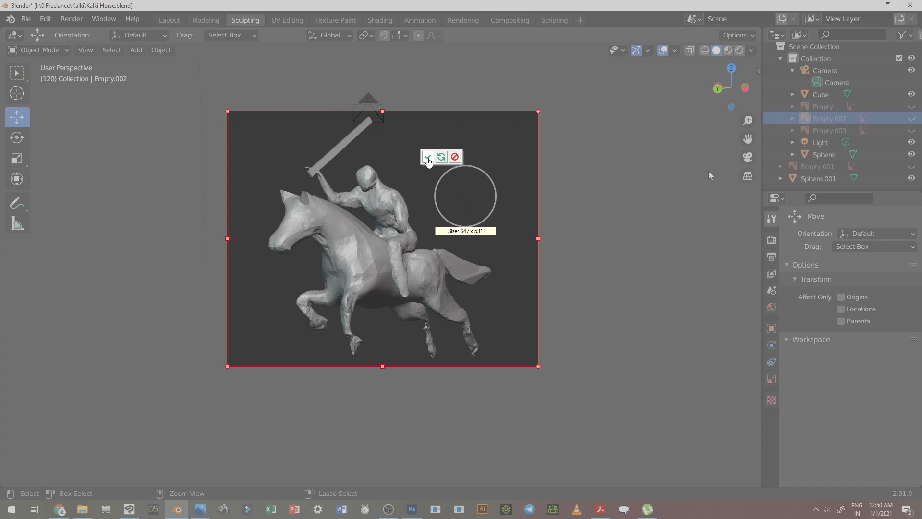
click(427, 154)
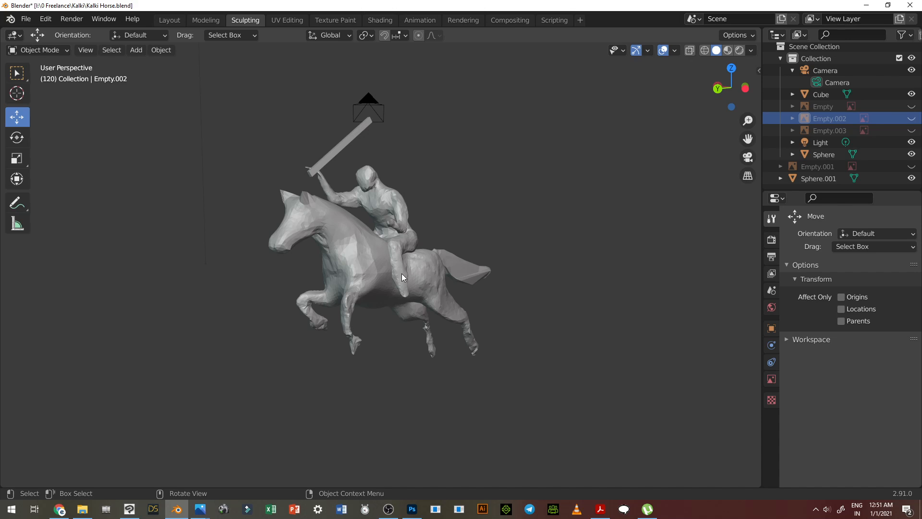
Switch to Clip Studio Paint, paste the captured horse-and-rider image on a new layer, and enlarge it beside the sketch
click(124, 512)
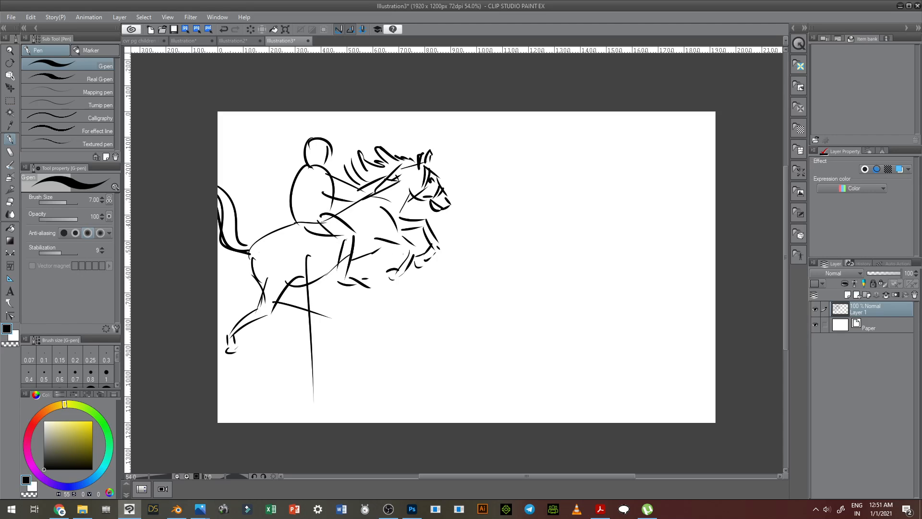
click(847, 295)
key(ctrl+t)
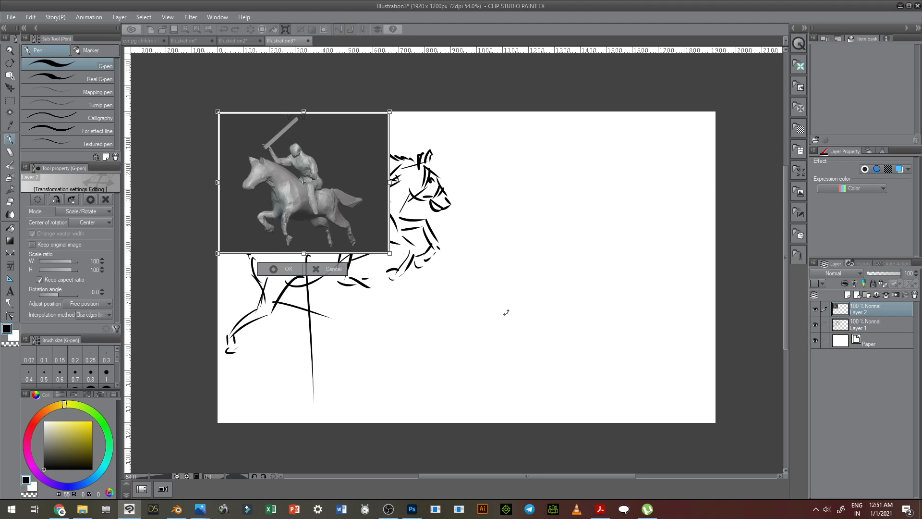
drag(329, 198, 599, 269)
drag(483, 317, 465, 337)
drag(659, 333, 697, 367)
key(Return)
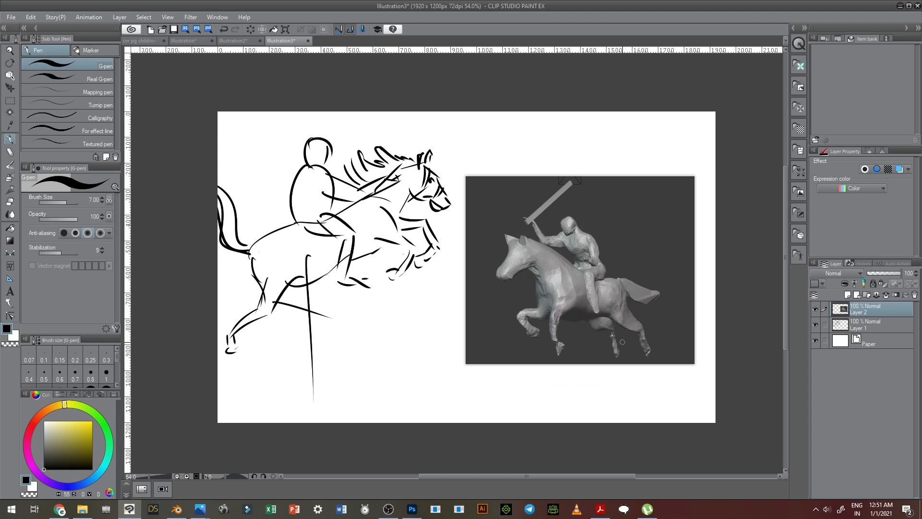
click(389, 513)
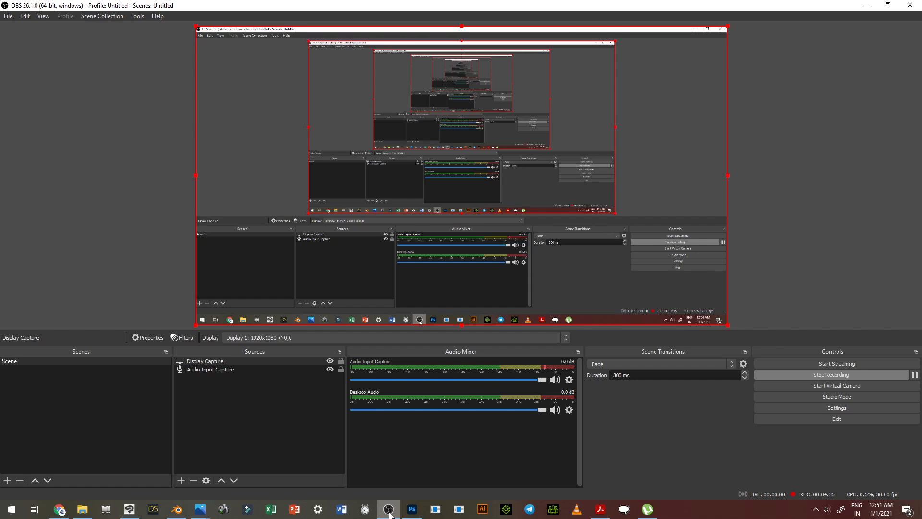
click(389, 513)
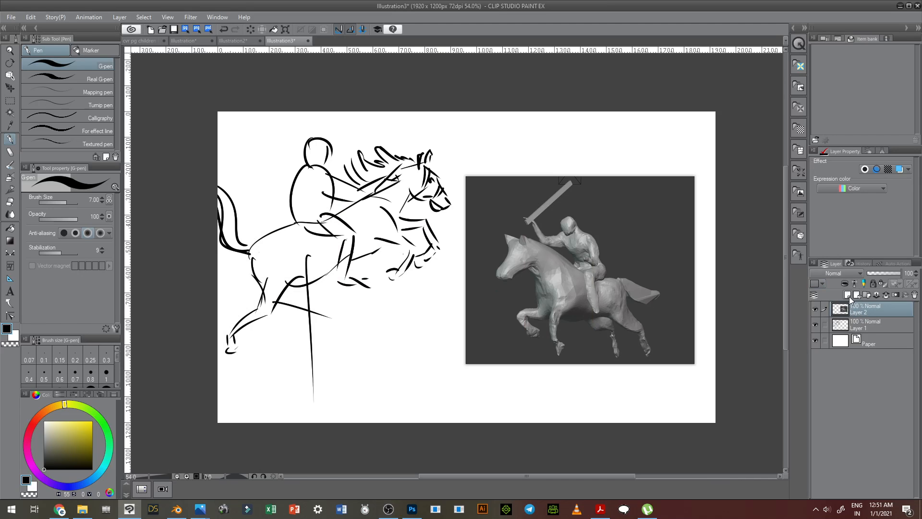
Add a new empty layer above the reference, and enlarge the image on Layer 2 to fill the canvas's right half
click(848, 295)
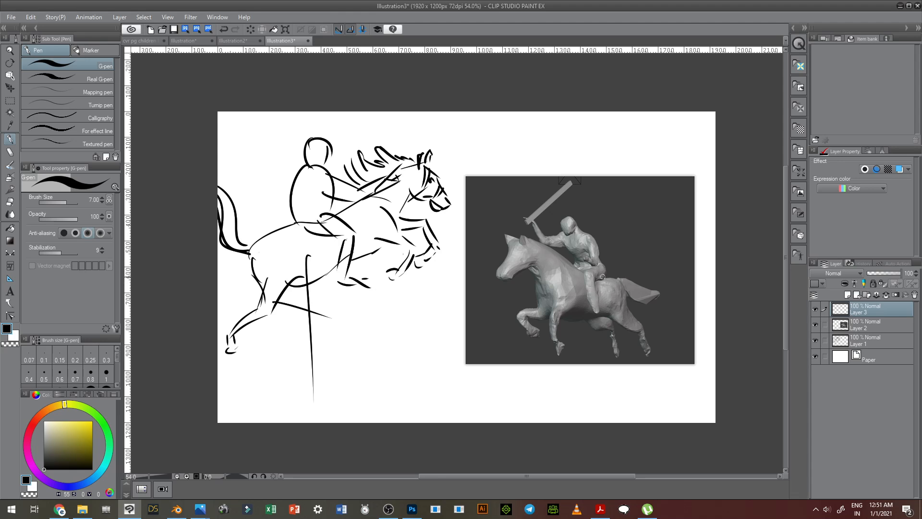
click(826, 326)
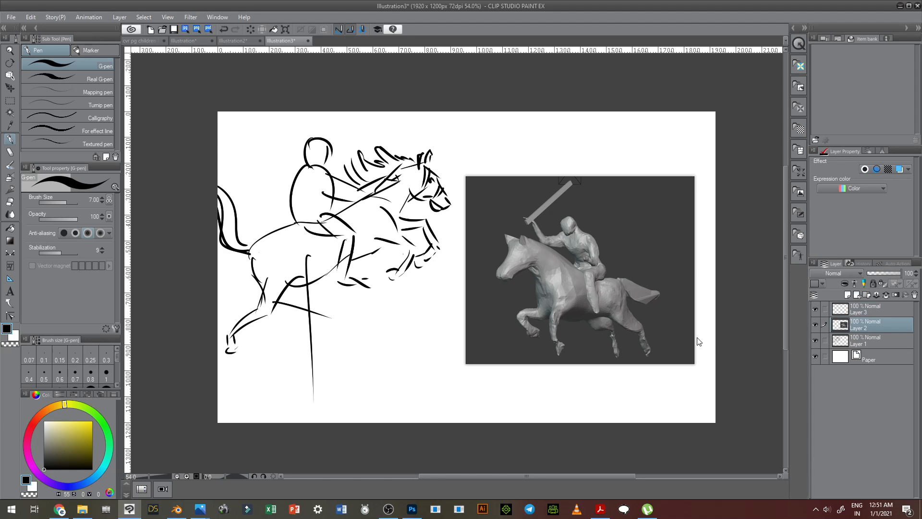
key(ctrl+t)
drag(466, 177, 412, 130)
drag(577, 250, 579, 222)
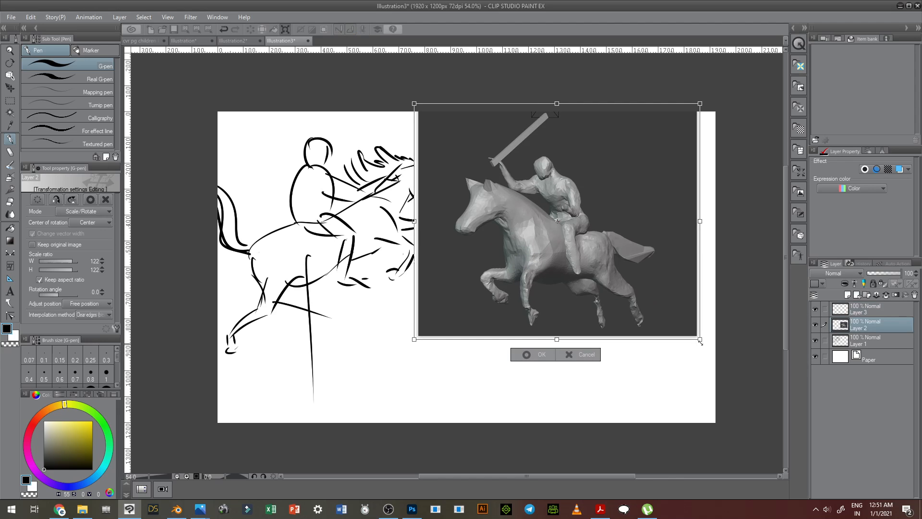
drag(700, 341, 741, 377)
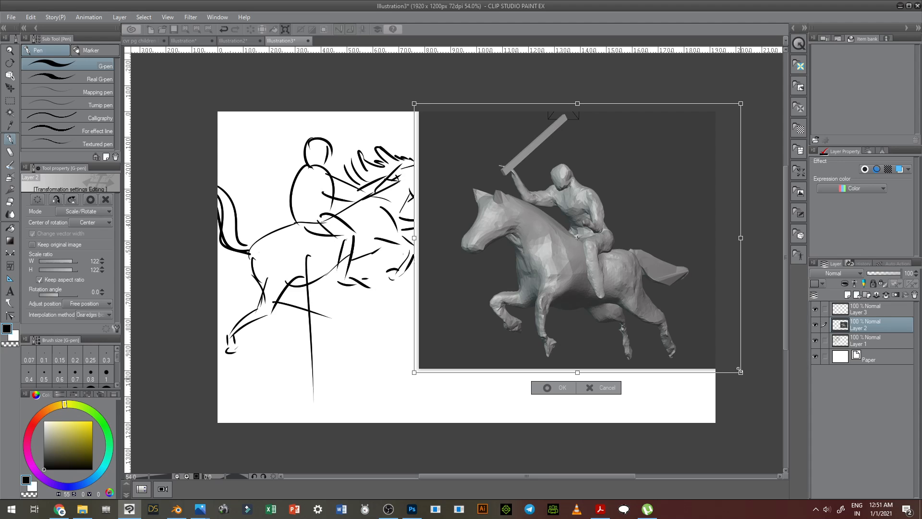
drag(414, 105, 447, 116)
key(Return)
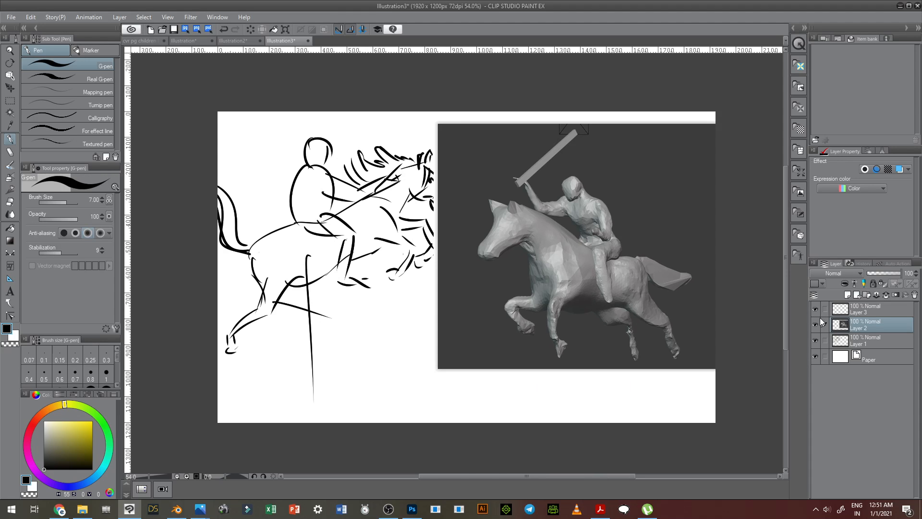
Reduce Layer 2's opacity to 33 % and trace the rider's head, shoulder, back, torso and hip on Layer 3
click(878, 274)
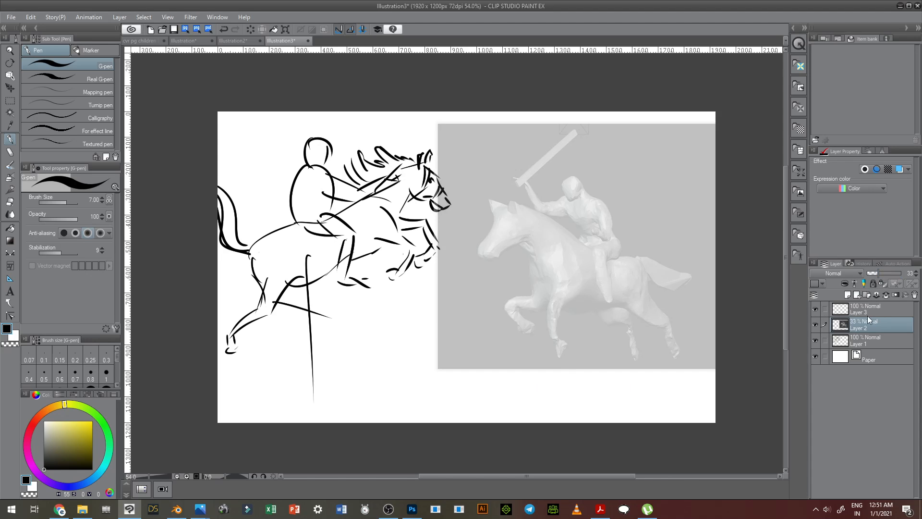
click(864, 308)
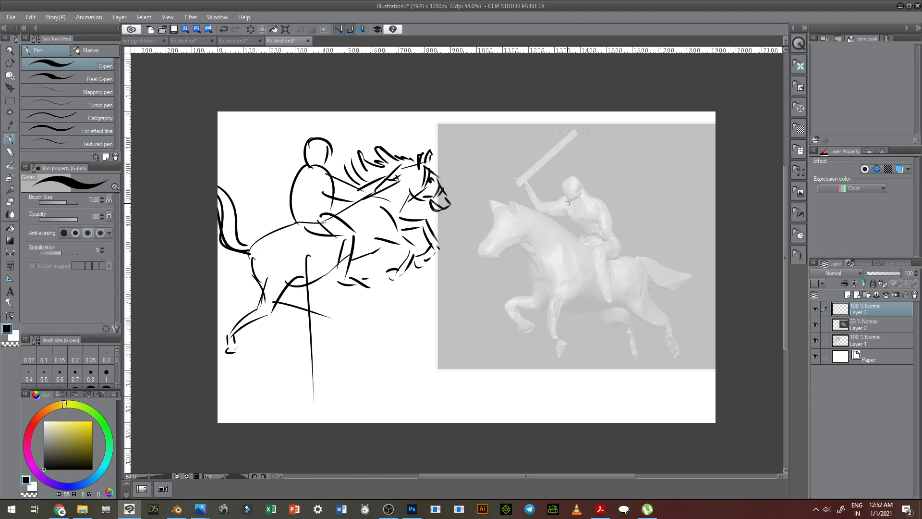
scroll(589, 209, up, 3)
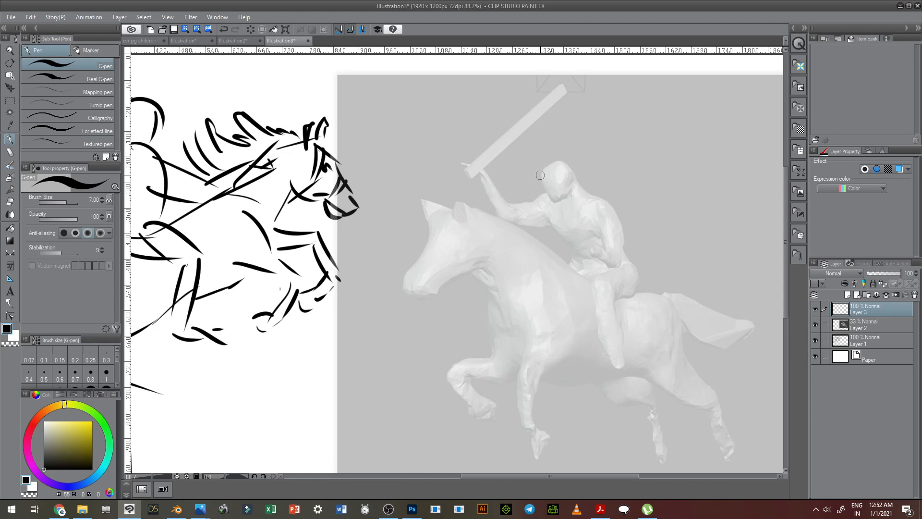
drag(537, 164, 554, 193)
drag(540, 177, 566, 198)
mouse_move(540, 170)
mouse_down()
mouse_move(558, 155)
mouse_move(593, 193)
mouse_move(617, 201)
mouse_up()
mouse_move(619, 203)
mouse_down()
mouse_move(627, 234)
mouse_move(618, 272)
mouse_up()
mouse_move(600, 267)
mouse_down()
mouse_move(585, 256)
mouse_move(606, 251)
mouse_move(599, 232)
mouse_move(607, 249)
mouse_up()
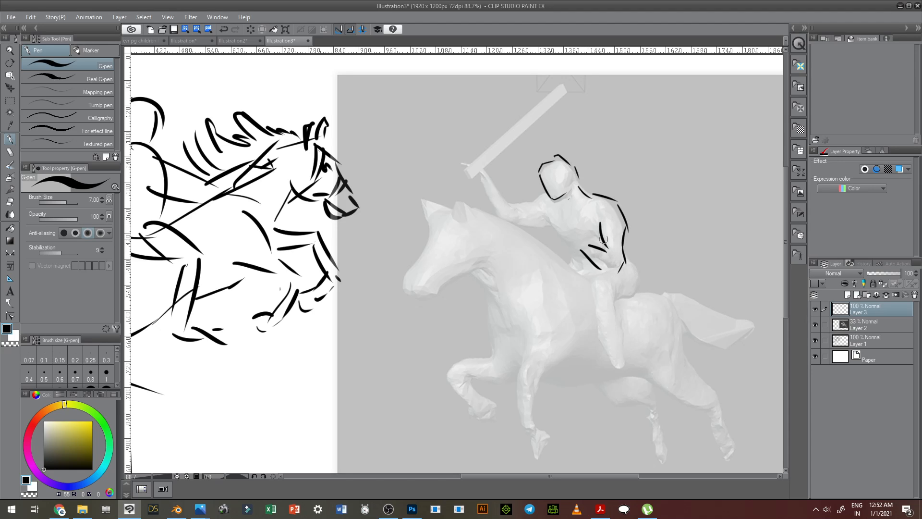
mouse_move(551, 222)
mouse_down()
mouse_move(582, 241)
mouse_move(575, 264)
mouse_move(645, 286)
mouse_move(640, 295)
mouse_move(652, 298)
mouse_up()
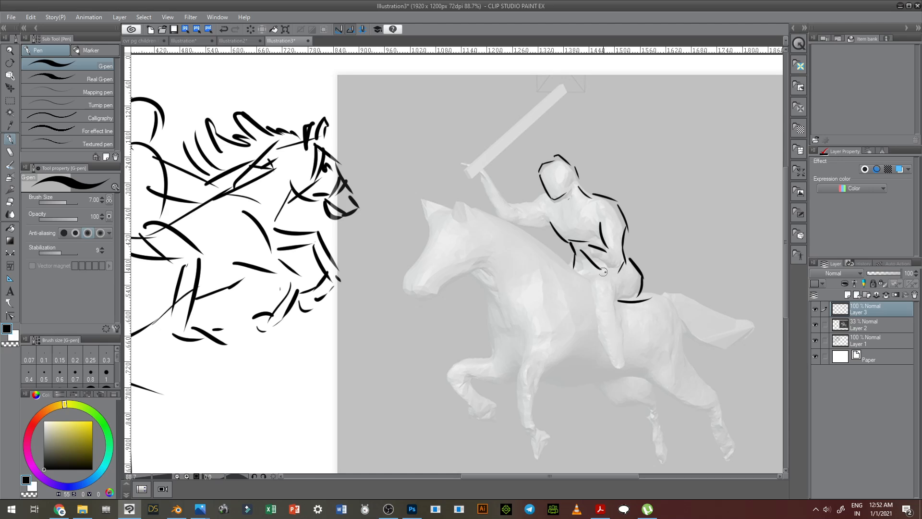
Trace the rider's thigh, lower leg and foot over the reference
drag(606, 272, 583, 277)
mouse_move(587, 280)
mouse_down()
mouse_move(592, 317)
mouse_move(611, 344)
mouse_up()
mouse_move(617, 301)
mouse_down()
mouse_move(628, 354)
mouse_move(614, 378)
mouse_move(629, 386)
mouse_up()
drag(626, 355, 630, 383)
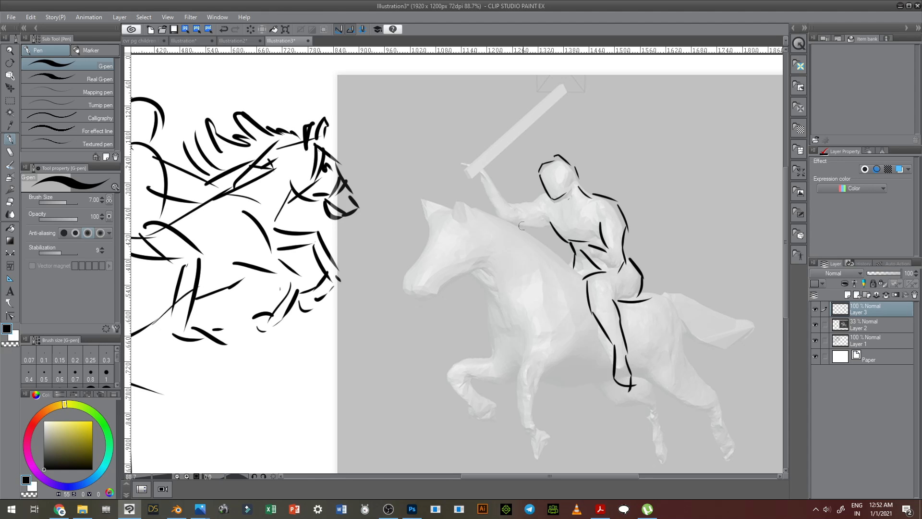
Trace the rider's raised arm and hand, and add the chest and abdomen detail lines
scroll(580, 207, down, 1)
scroll(489, 176, up, 2)
drag(490, 176, 511, 197)
mouse_move(478, 168)
mouse_down()
mouse_move(485, 186)
mouse_move(513, 211)
mouse_move(514, 198)
mouse_move(519, 218)
mouse_move(529, 222)
mouse_move(526, 207)
mouse_move(553, 202)
mouse_move(547, 234)
mouse_move(583, 210)
mouse_up()
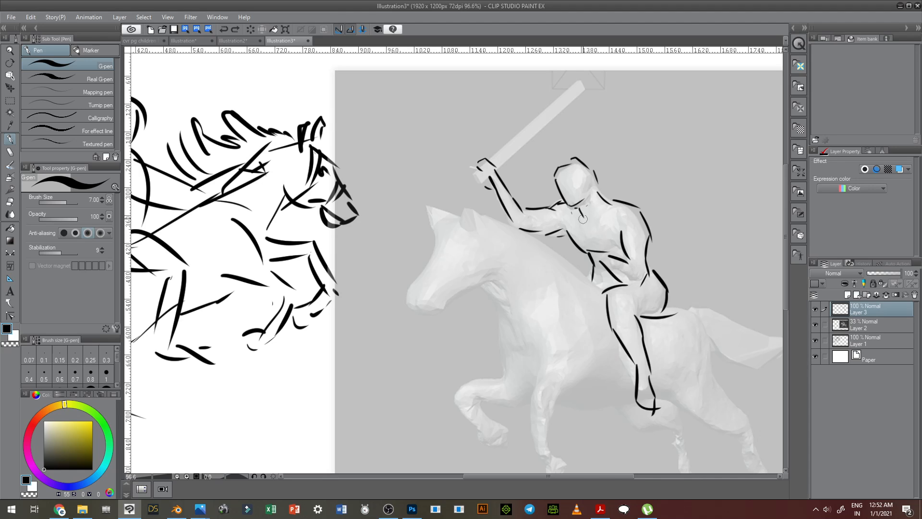
drag(603, 216, 575, 218)
mouse_move(608, 227)
mouse_down()
mouse_move(588, 232)
mouse_move(609, 243)
mouse_move(621, 270)
mouse_move(611, 262)
mouse_move(627, 258)
mouse_move(626, 241)
mouse_move(642, 255)
mouse_move(637, 242)
mouse_move(634, 265)
mouse_up()
drag(516, 200, 525, 208)
Draw the sword's hilt and blade through the rider's raised hand, undoing and redrawing unwanted strokes
mouse_move(475, 166)
mouse_down()
mouse_move(433, 189)
mouse_move(449, 204)
mouse_move(488, 183)
mouse_move(512, 139)
mouse_move(586, 81)
mouse_up()
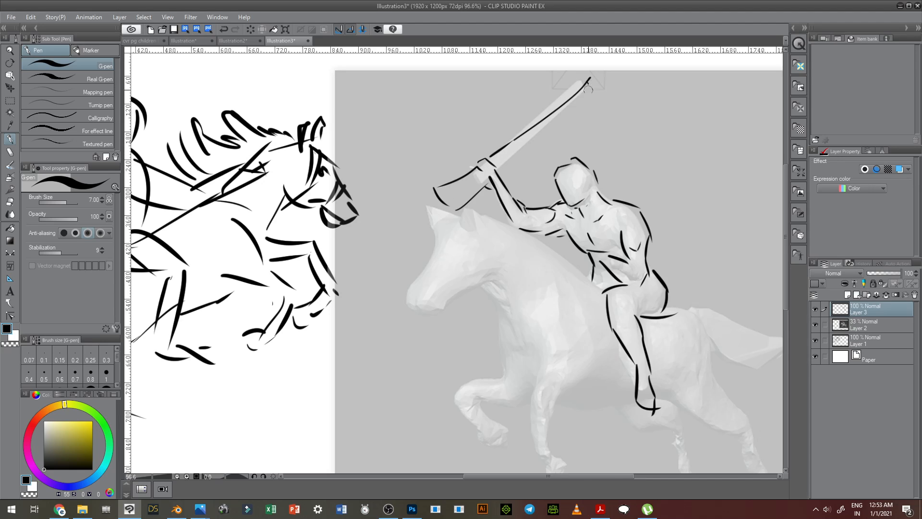
key(ctrl+z)
drag(511, 145, 589, 94)
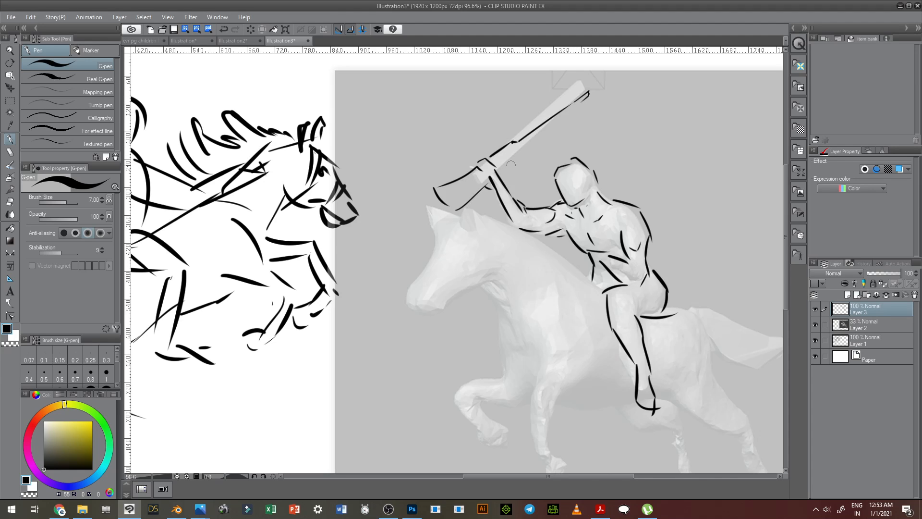
drag(502, 164, 591, 94)
mouse_move(547, 119)
mouse_down()
mouse_move(581, 94)
mouse_move(436, 189)
mouse_move(577, 97)
mouse_move(459, 184)
mouse_move(438, 183)
mouse_move(497, 157)
mouse_up()
key(ctrl+z)
key(ctrl+z)
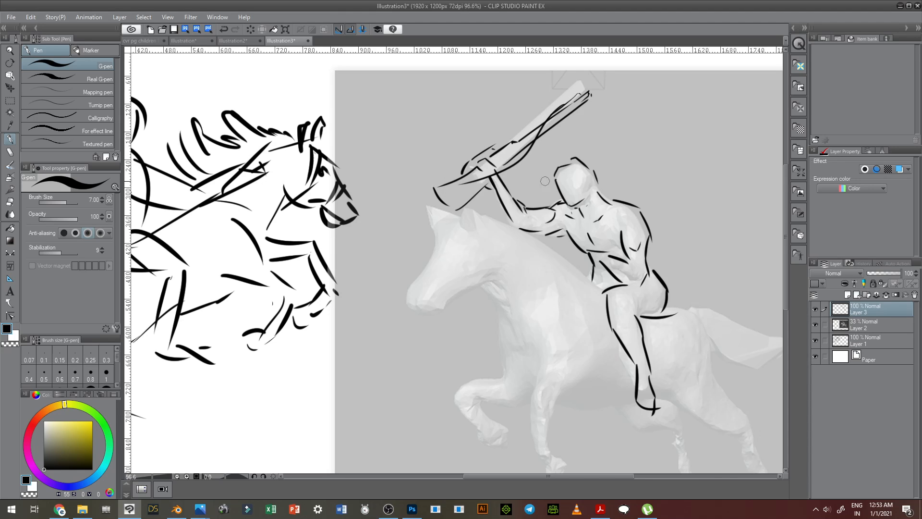
Trace the horse's ears and draw the upper neckline and mane up to the rider's waist
scroll(504, 240, down, 2)
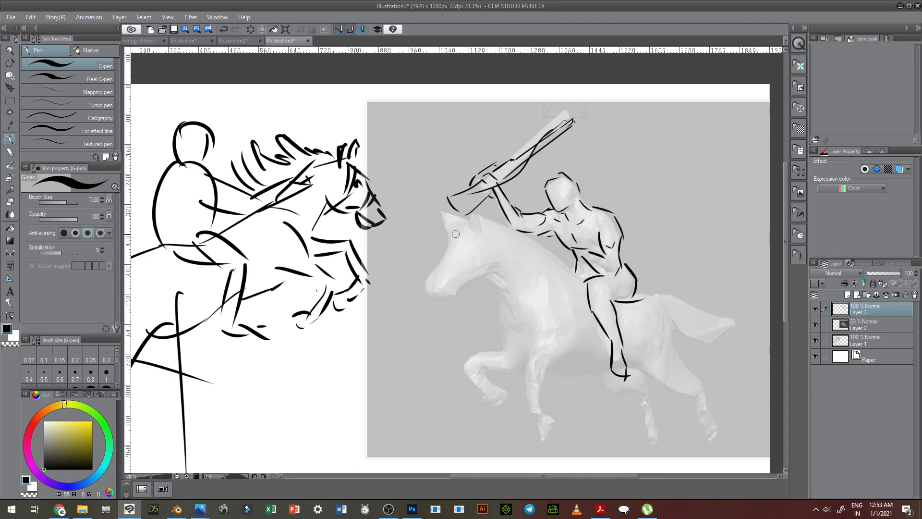
scroll(454, 225, up, 3)
drag(475, 209, 477, 229)
drag(471, 204, 490, 229)
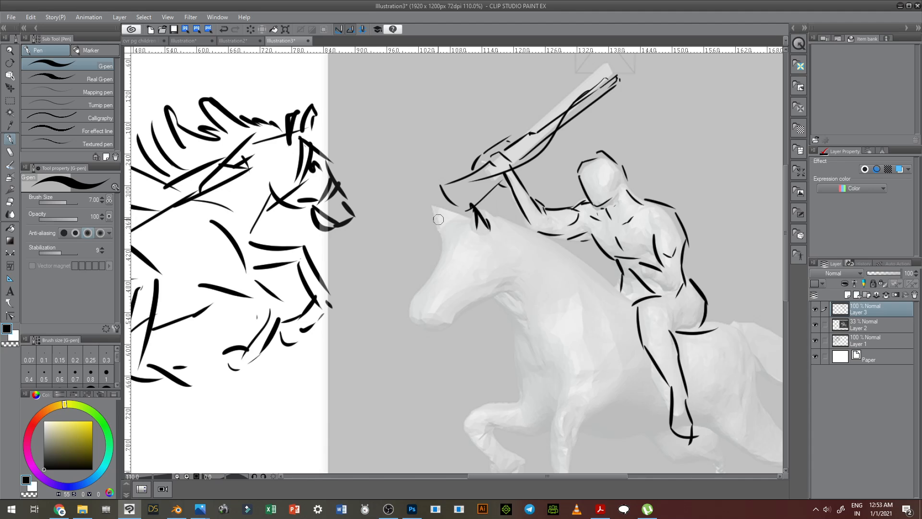
mouse_move(433, 210)
mouse_down()
mouse_move(443, 225)
mouse_move(453, 215)
mouse_move(551, 205)
mouse_move(576, 222)
mouse_up()
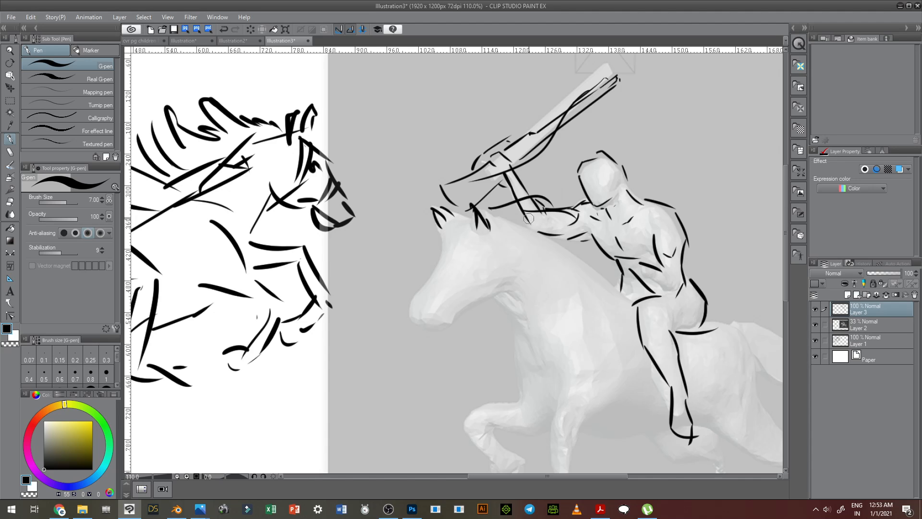
key(ctrl+z)
drag(495, 219, 588, 233)
mouse_move(563, 235)
mouse_down()
mouse_move(603, 217)
mouse_move(591, 247)
mouse_move(626, 230)
mouse_move(613, 259)
mouse_move(635, 287)
mouse_up()
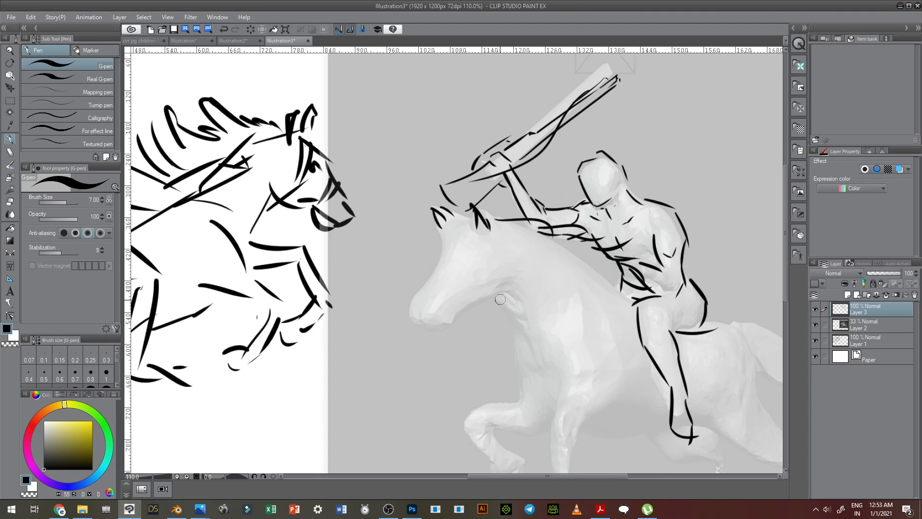
Trace the horse's throat, front of the neck, chest and shoulder down to the top of the forelegs
drag(496, 295, 528, 341)
drag(555, 371, 536, 353)
drag(512, 316, 529, 394)
key(ctrl+z)
drag(508, 312, 521, 403)
drag(527, 369, 565, 378)
scroll(580, 377, down, 3)
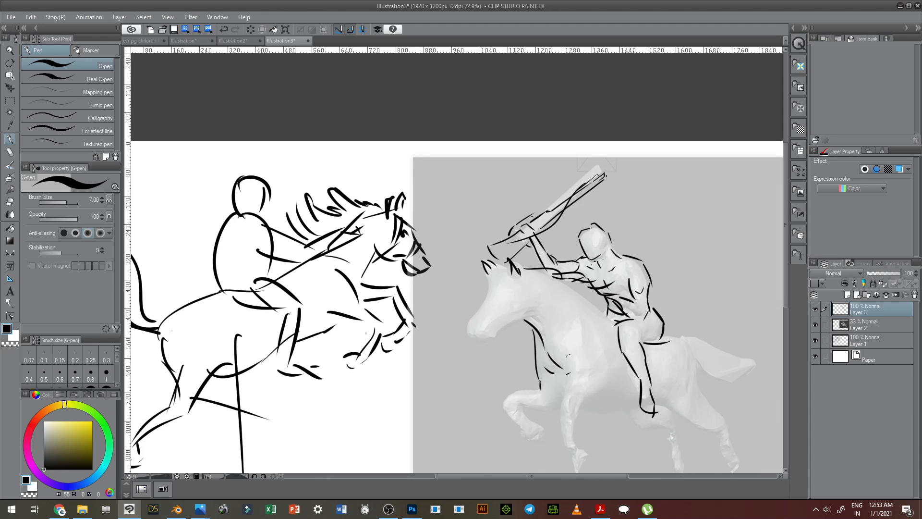
drag(567, 376, 565, 396)
mouse_move(608, 368)
mouse_down()
mouse_move(609, 382)
mouse_move(580, 406)
mouse_up()
Trace the horse's straight foreleg and its raised, bent foreleg, including both hooves
scroll(558, 413, down, 2)
scroll(571, 395, up, 2)
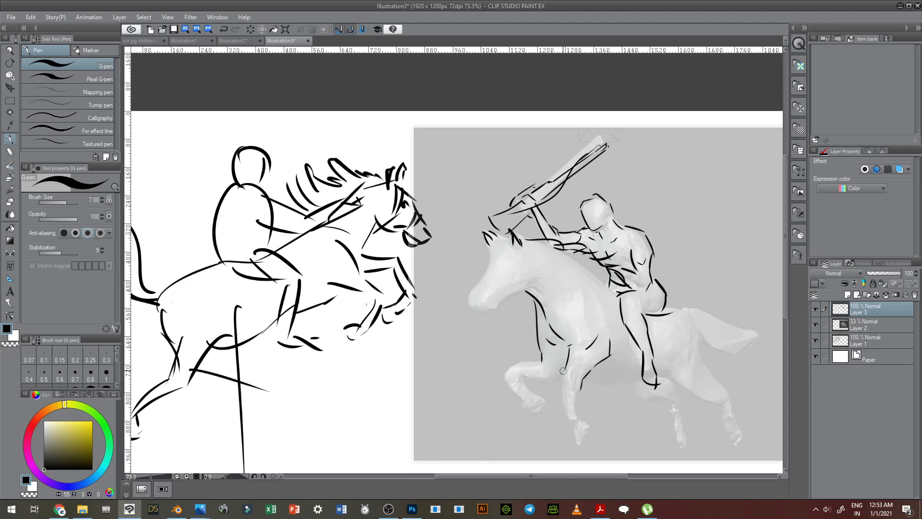
drag(563, 371, 577, 440)
drag(575, 421, 589, 441)
drag(519, 366, 541, 358)
mouse_move(516, 363)
mouse_down()
mouse_move(498, 379)
mouse_move(513, 393)
mouse_move(548, 404)
mouse_up()
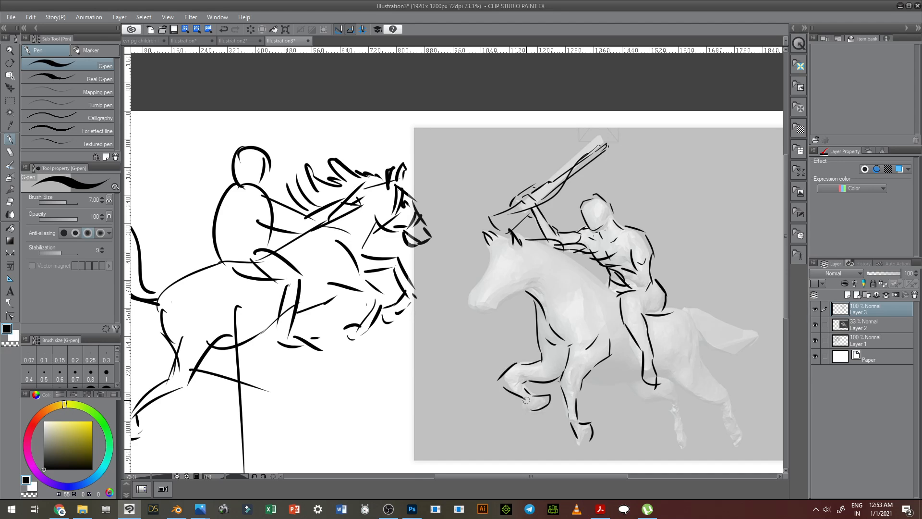
Raise the reference Layer 2's opacity to 63 % and make Layer 3 the drawing layer again
scroll(504, 378, down, 2)
scroll(570, 381, up, 3)
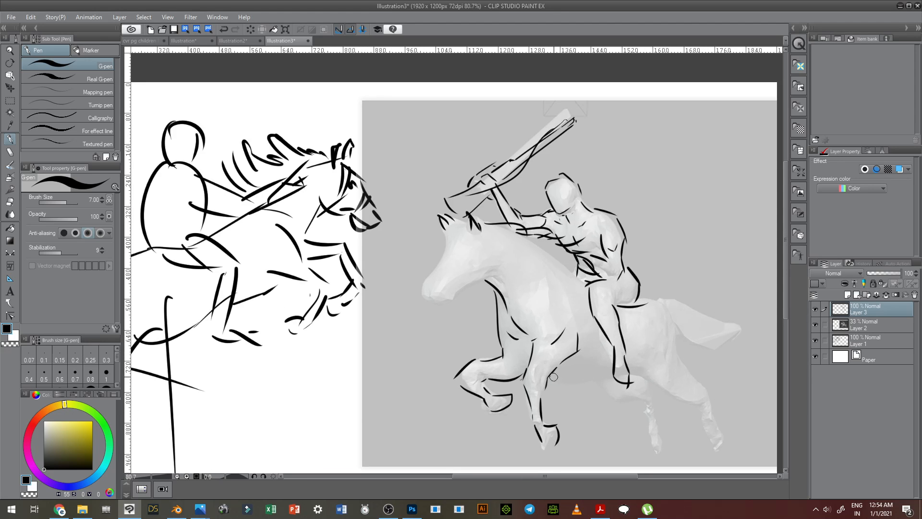
click(866, 323)
drag(876, 275, 888, 274)
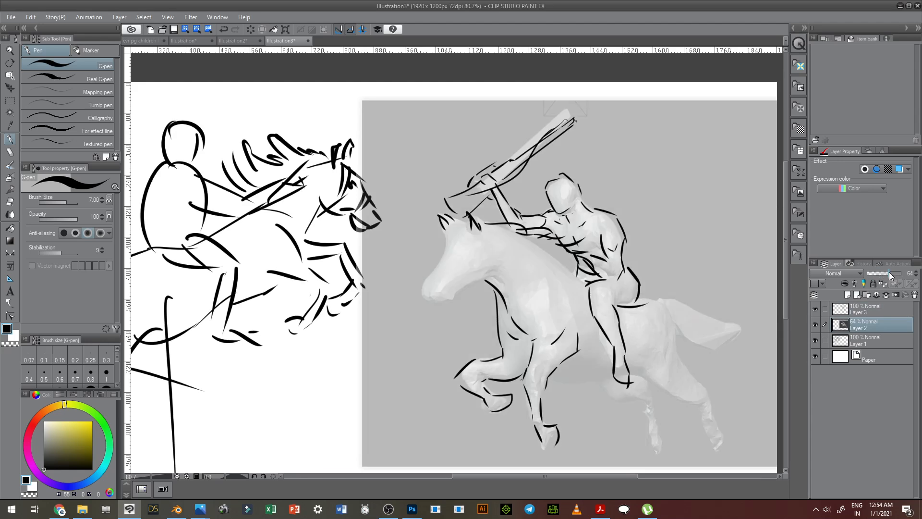
drag(554, 379, 624, 370)
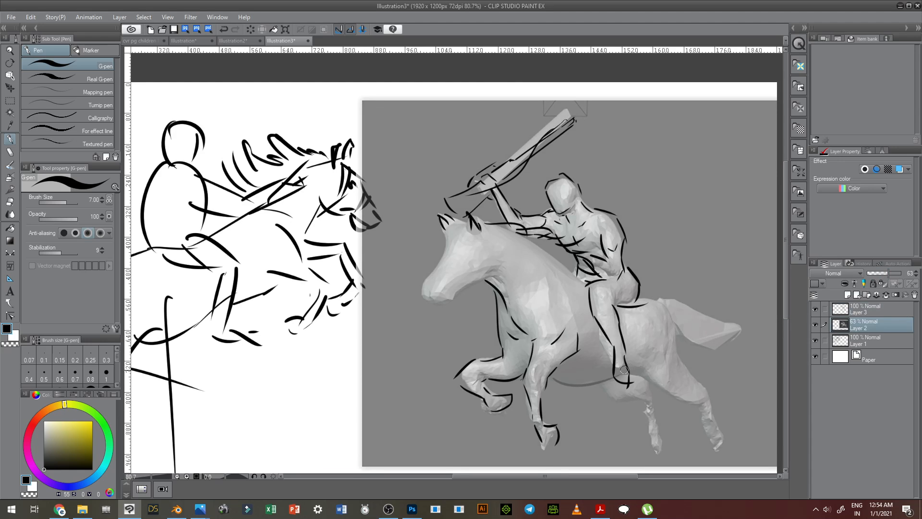
key(ctrl+z)
click(822, 313)
Trace the horse's belly line from the foreleg to the rider's foot on Layer 3
drag(549, 374, 611, 371)
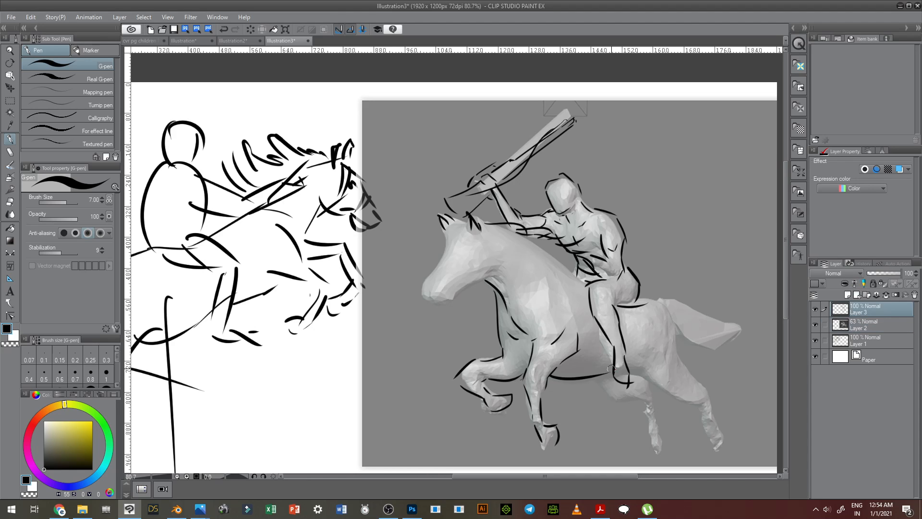
key(ctrl+z)
drag(550, 380, 612, 367)
Trace the horse's rump and both hind legs down to the hooves
mouse_move(644, 297)
mouse_down()
mouse_move(668, 303)
mouse_move(686, 340)
mouse_move(670, 390)
mouse_up()
mouse_move(681, 358)
mouse_down()
mouse_move(694, 382)
mouse_move(710, 383)
mouse_move(699, 401)
mouse_move(706, 429)
mouse_up()
mouse_move(709, 399)
mouse_down()
mouse_move(713, 422)
mouse_move(732, 438)
mouse_move(715, 444)
mouse_move(734, 438)
mouse_up()
drag(649, 380, 653, 406)
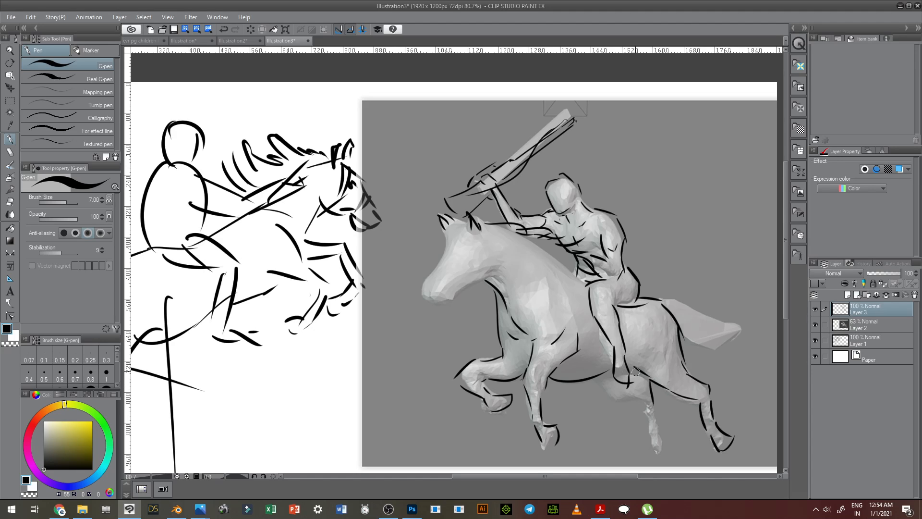
mouse_move(628, 370)
mouse_down()
mouse_move(649, 384)
mouse_move(621, 400)
mouse_move(647, 402)
mouse_move(655, 450)
mouse_move(664, 437)
mouse_up()
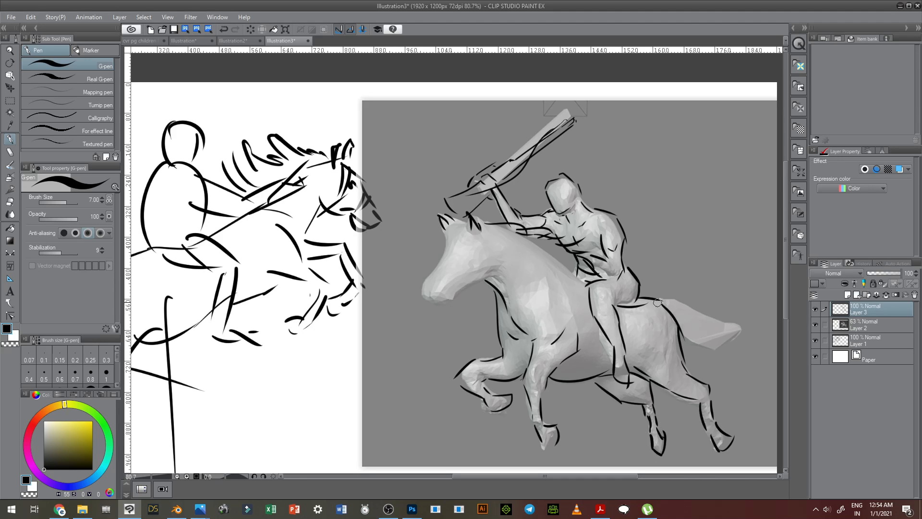
Draw the horse's tail as a flowing, pointed shape with inner hair lines
drag(658, 300, 769, 321)
key(ctrl+z)
drag(668, 298, 754, 325)
mouse_move(683, 339)
mouse_down()
mouse_move(702, 347)
mouse_move(740, 331)
mouse_up()
mouse_move(683, 317)
mouse_down()
mouse_move(717, 335)
mouse_move(707, 326)
mouse_move(728, 342)
mouse_up()
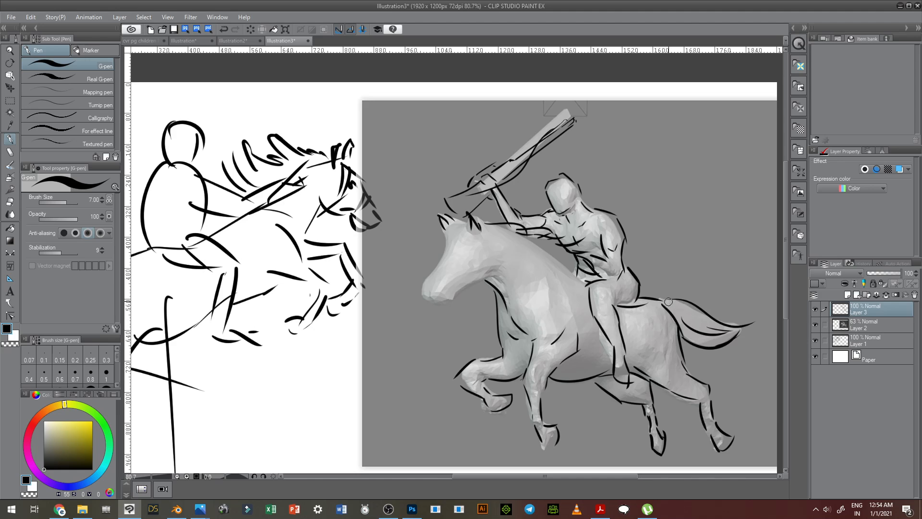
scroll(668, 302, down, 3)
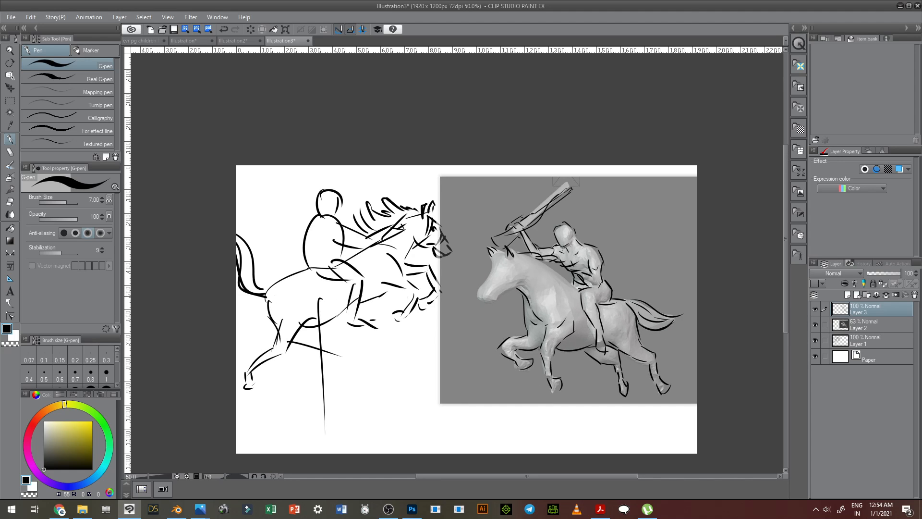
Draw the horse's eye and nostrils on the traced head on Layer 3
scroll(502, 272, up, 3)
mouse_move(483, 243)
mouse_down()
mouse_move(456, 327)
mouse_move(487, 328)
mouse_move(524, 303)
mouse_move(513, 303)
mouse_move(540, 266)
mouse_up()
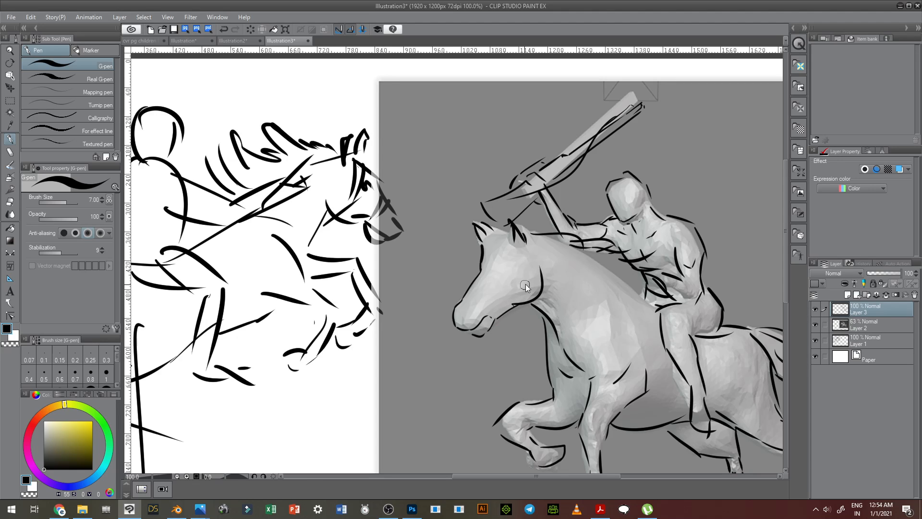
key(ctrl+z)
mouse_move(503, 305)
mouse_down()
mouse_move(540, 265)
mouse_move(499, 281)
mouse_move(509, 272)
mouse_move(470, 322)
mouse_move(460, 319)
mouse_up()
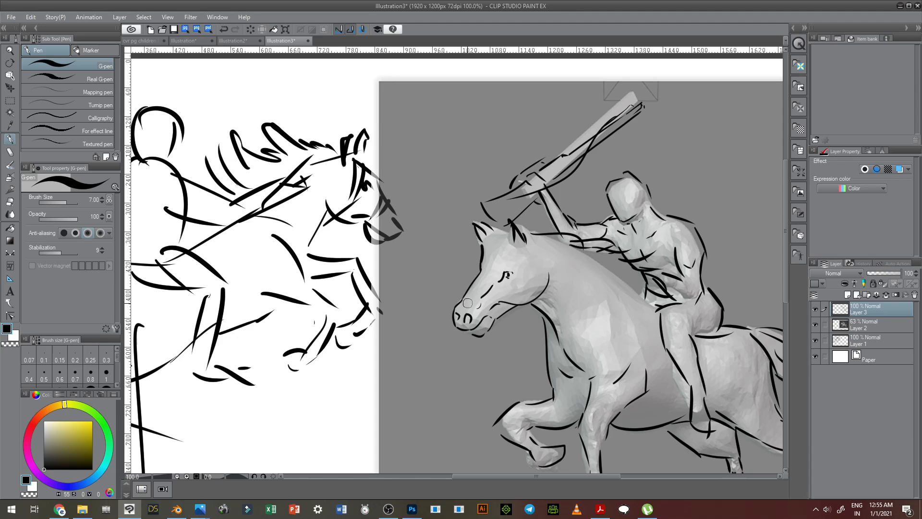
Draw the bridle's noseband, browband and cheek straps on the horse's head and outline the rider's rein hand
mouse_move(462, 302)
mouse_down()
mouse_move(489, 309)
mouse_move(465, 299)
mouse_move(494, 316)
mouse_move(482, 325)
mouse_move(498, 303)
mouse_up()
mouse_move(490, 260)
mouse_down()
mouse_move(535, 286)
mouse_move(515, 272)
mouse_move(526, 270)
mouse_move(515, 293)
mouse_up()
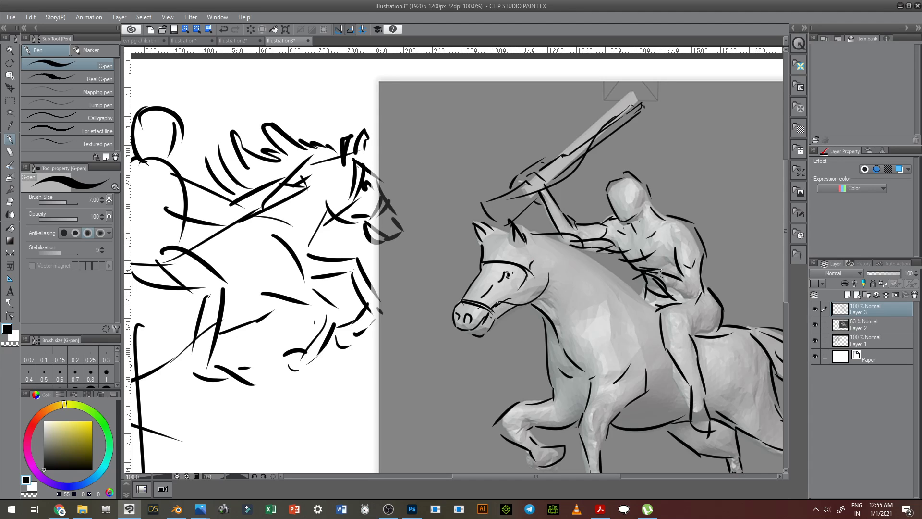
drag(642, 278, 646, 289)
mouse_move(529, 274)
mouse_down()
mouse_move(535, 301)
mouse_move(515, 306)
mouse_up()
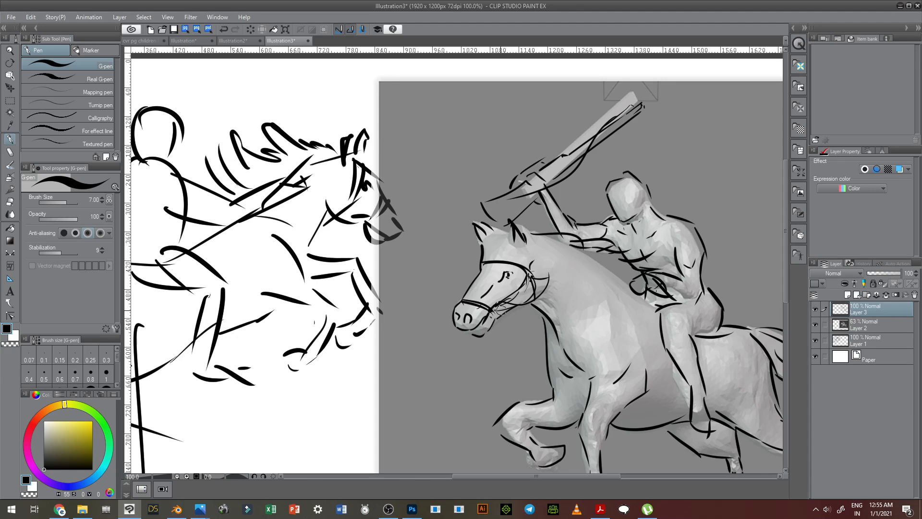
Draw the rein from the horse's bridle along the neck to the rider's hand, redoing unsatisfactory strokes
drag(553, 272, 626, 268)
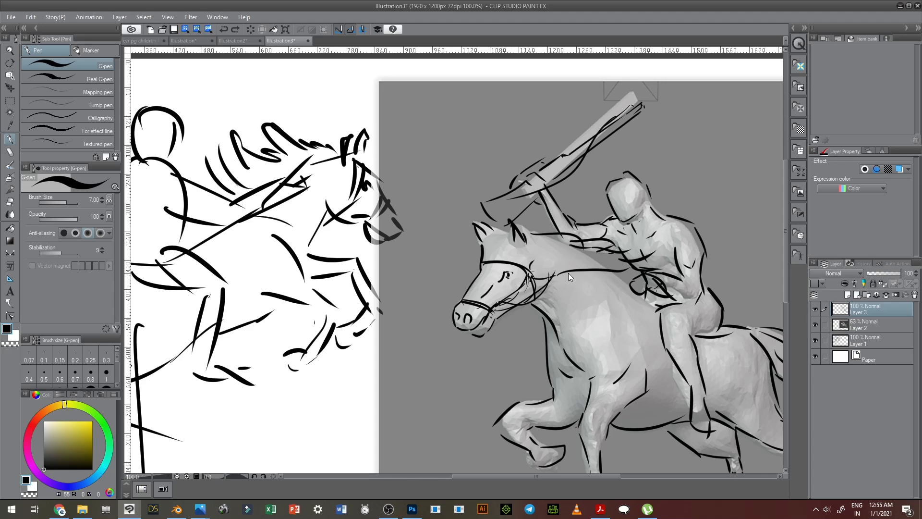
key(ctrl+z)
drag(555, 278, 628, 275)
key(ctrl+z)
drag(548, 274, 629, 288)
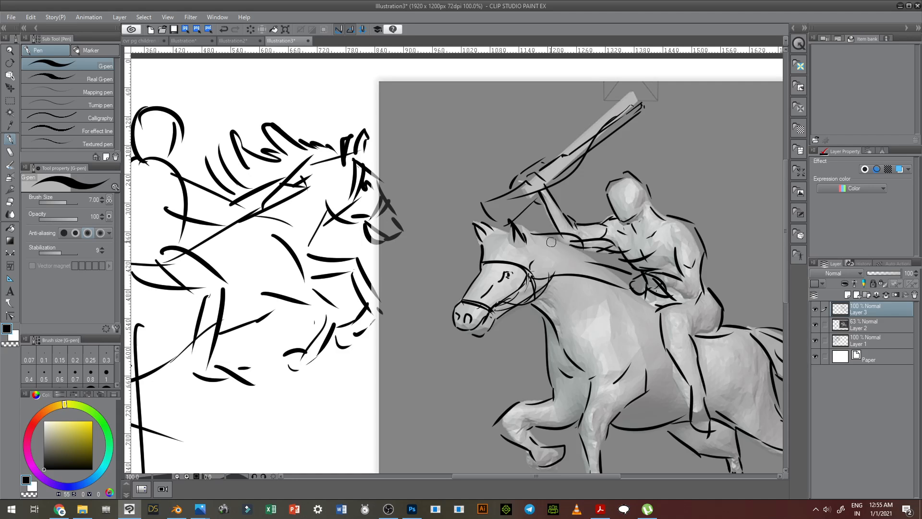
key(ctrl+z)
drag(645, 271, 638, 273)
Hide the reference Layer 2 so only the line drawings are displayed
scroll(497, 251, down, 1)
scroll(536, 270, down, 1)
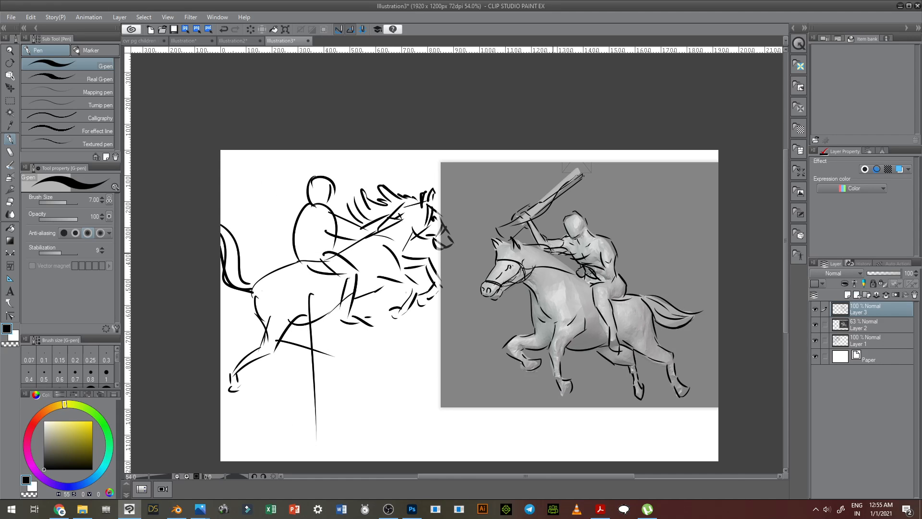
scroll(588, 210, up, 1)
click(815, 325)
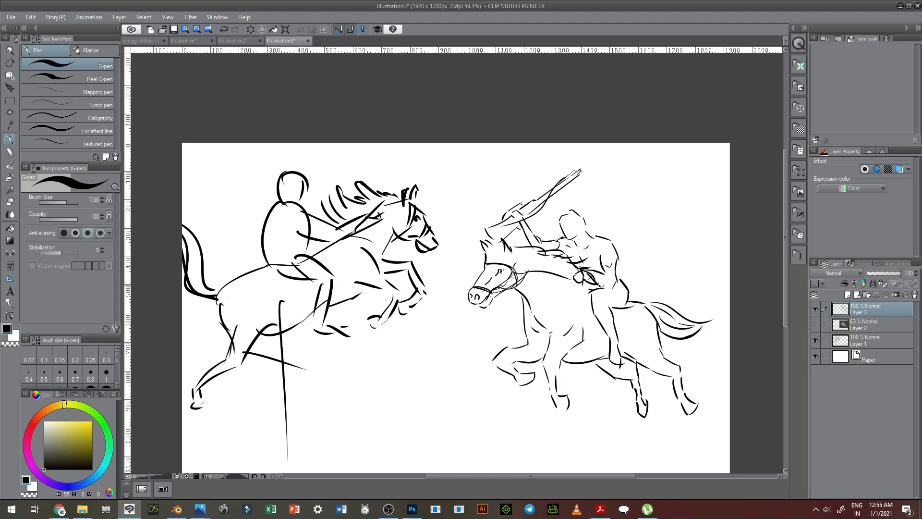
Examine the traced sword rider and compare it with the freehand rider sketch beside it
scroll(575, 251, down, 1)
scroll(558, 297, down, 2)
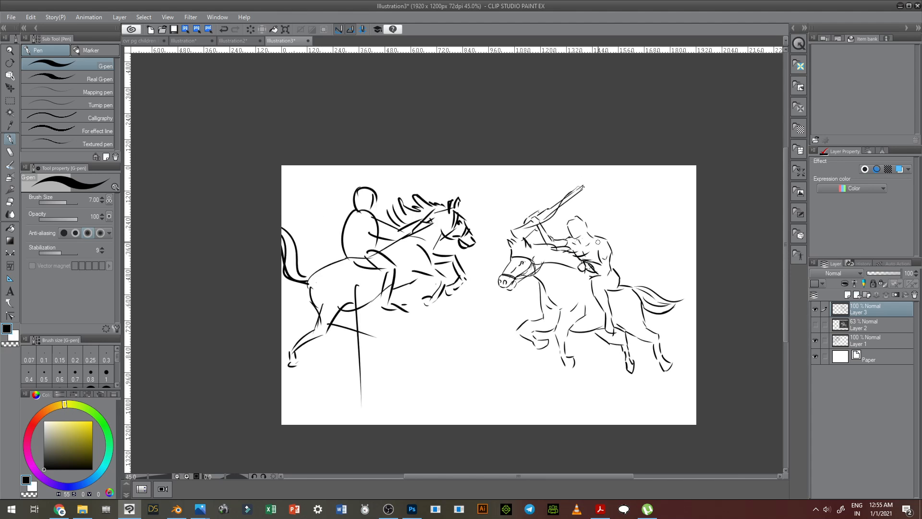
scroll(603, 299, up, 2)
scroll(621, 294, up, 2)
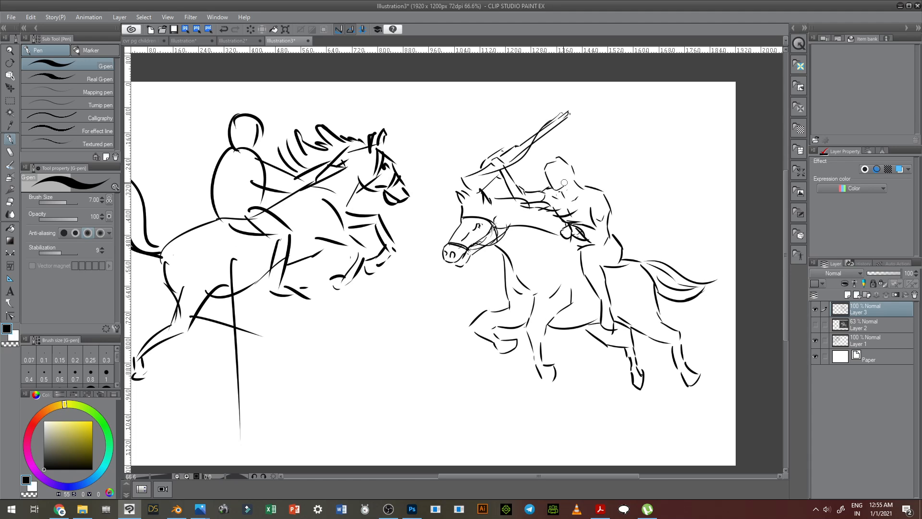
scroll(542, 190, down, 2)
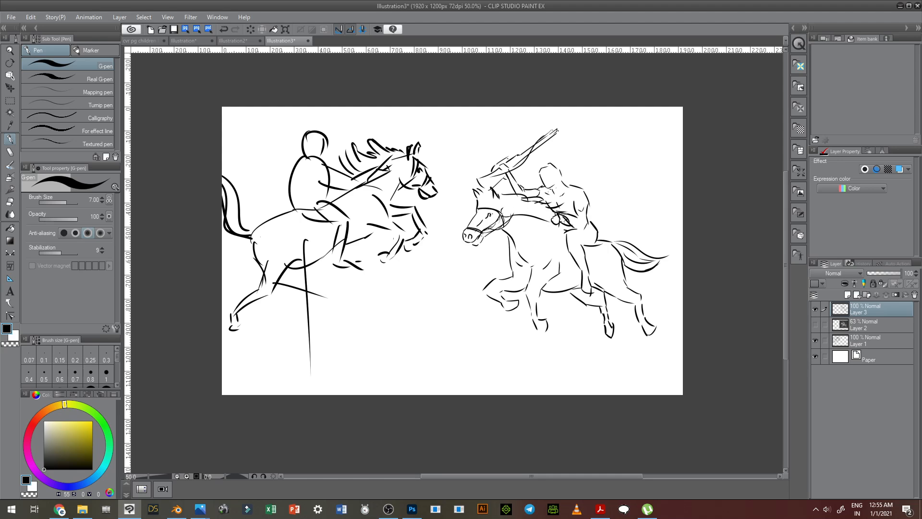
scroll(637, 255, up, 1)
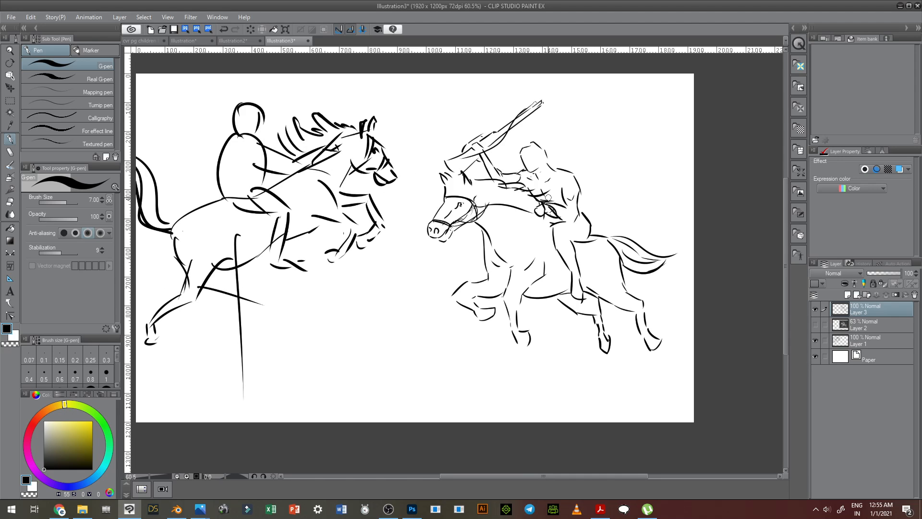
scroll(555, 260, down, 1)
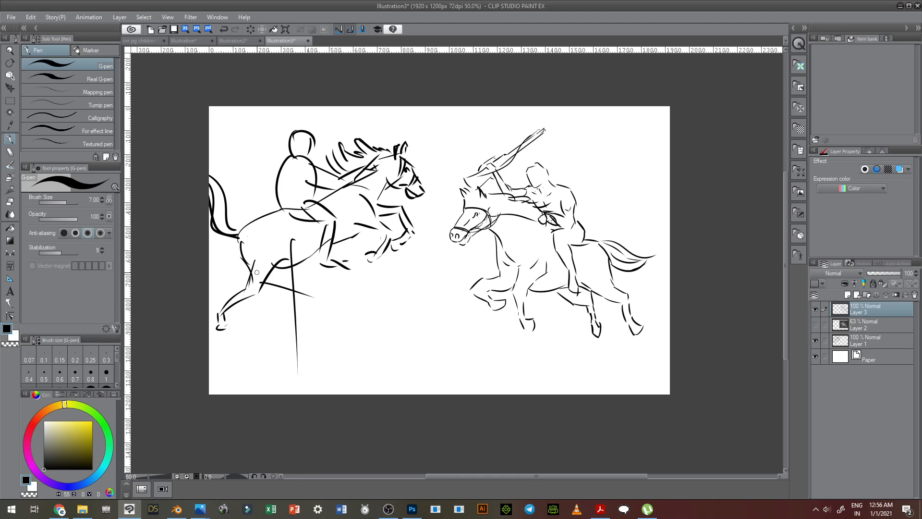
scroll(257, 273, up, 2)
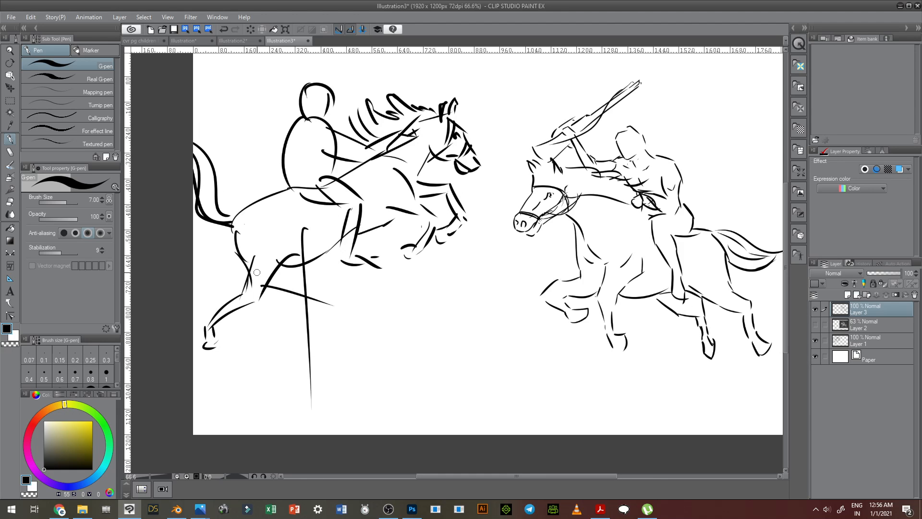
scroll(399, 218, down, 2)
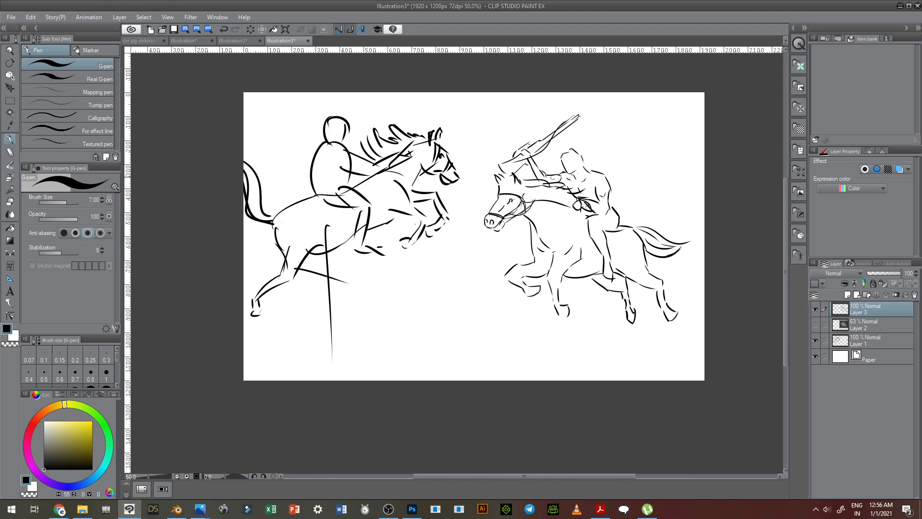
Add mane strands and contour lines to the traced horse's neck, and draw the saddle edge beside the rider's leg
drag(534, 194, 556, 188)
mouse_move(568, 211)
mouse_down()
mouse_move(580, 244)
mouse_move(597, 241)
mouse_up()
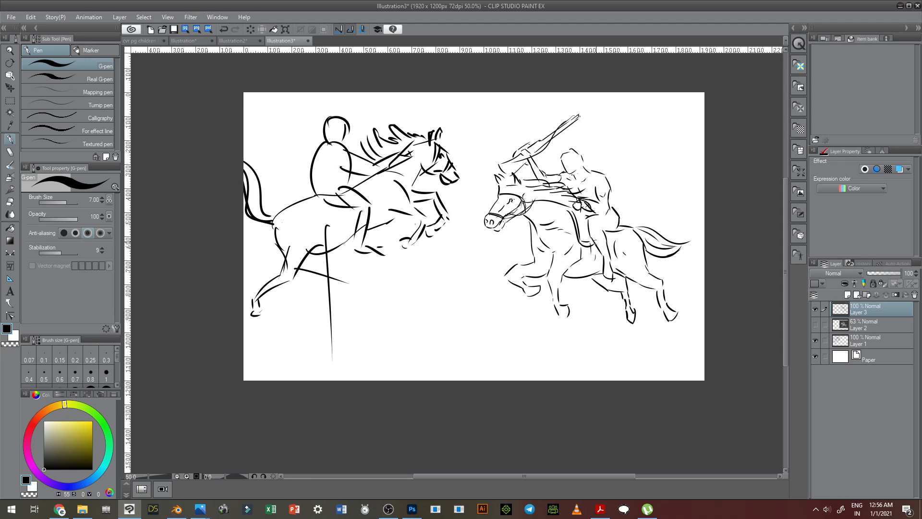
scroll(482, 233, down, 1)
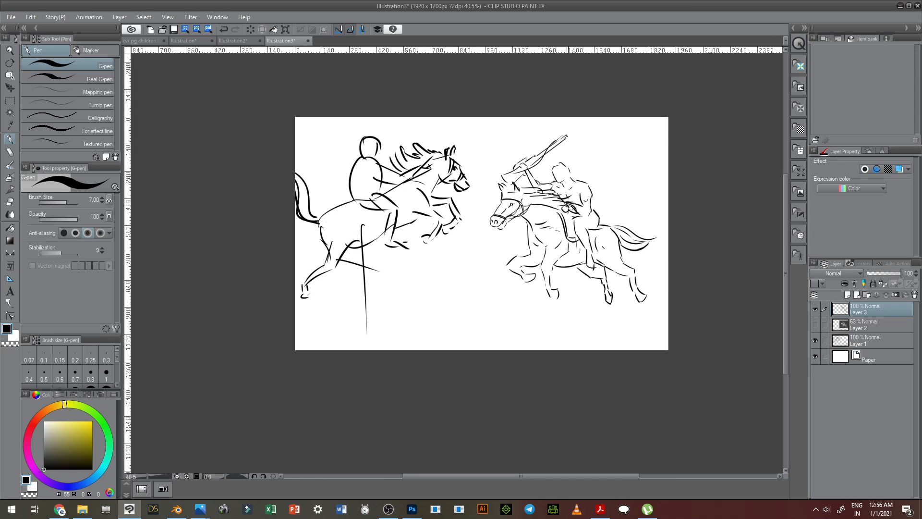
scroll(596, 187, up, 2)
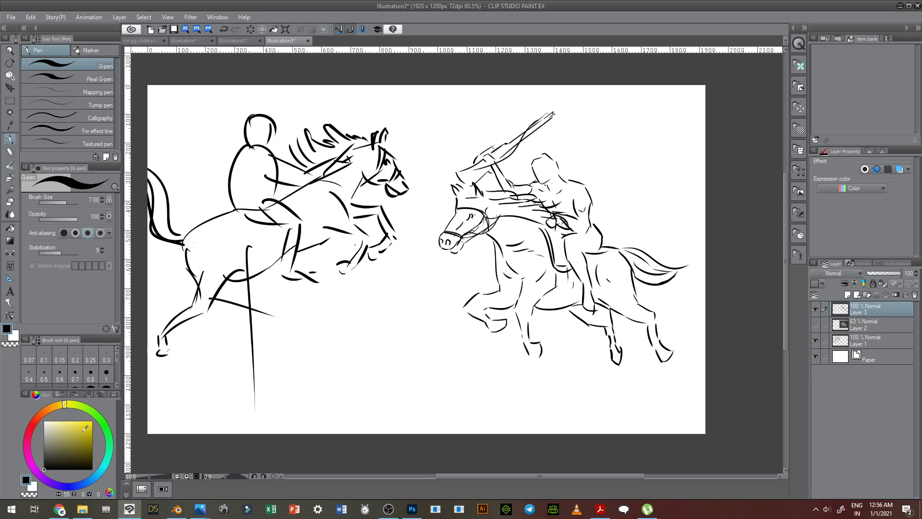
drag(86, 427, 94, 420)
click(52, 411)
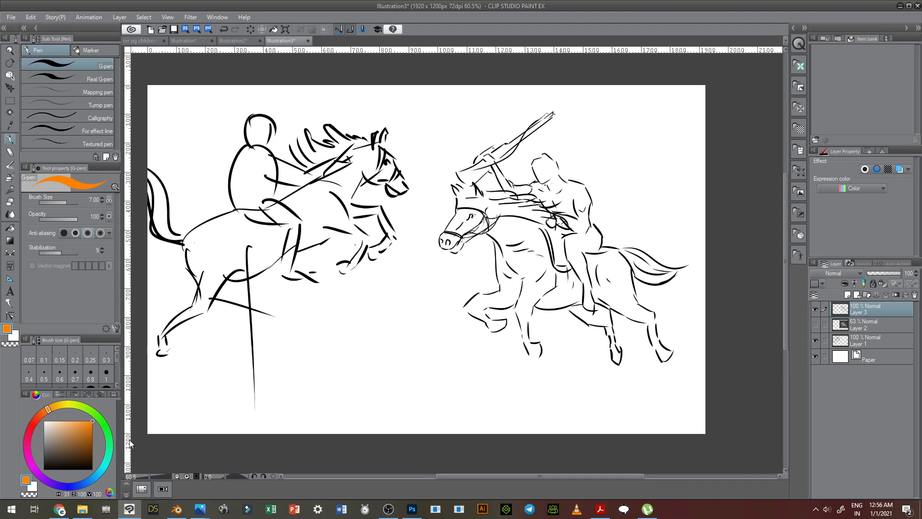
drag(79, 453, 97, 438)
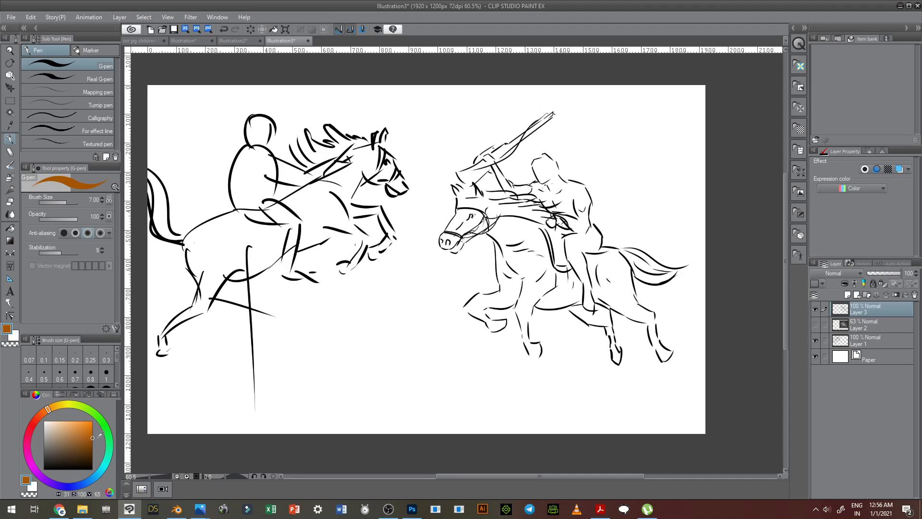
Set up the Transparent watercolor brush at size 25 with a neutral mid grey
click(11, 164)
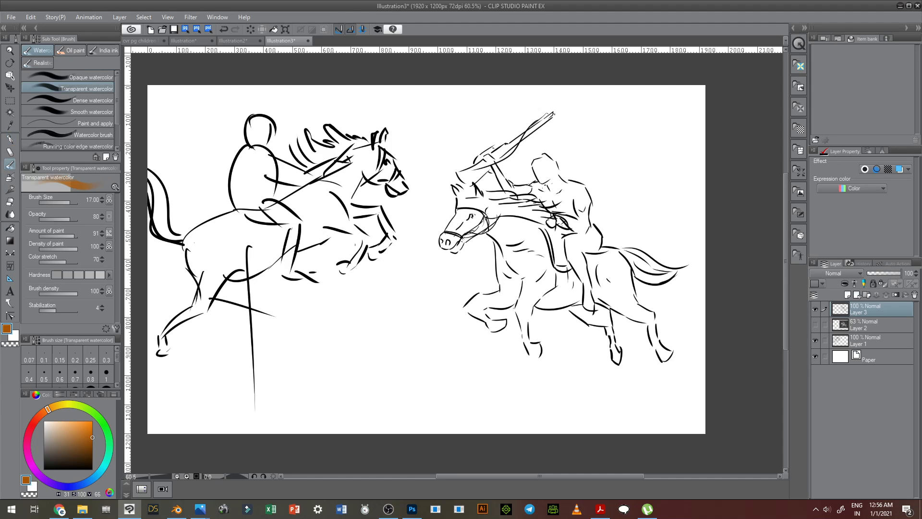
key(bracketright)
key(bracketright)
key(bracketright)
key(bracketright)
key(bracketright)
key(bracketright)
key(bracketleft)
key(bracketleft)
key(bracketleft)
key(bracketleft)
click(44, 445)
Undo the grey test stroke on the horse's head and add a new layer between Layer 3 and Layer 2
mouse_move(493, 215)
mouse_down()
mouse_move(504, 213)
mouse_move(468, 227)
mouse_up()
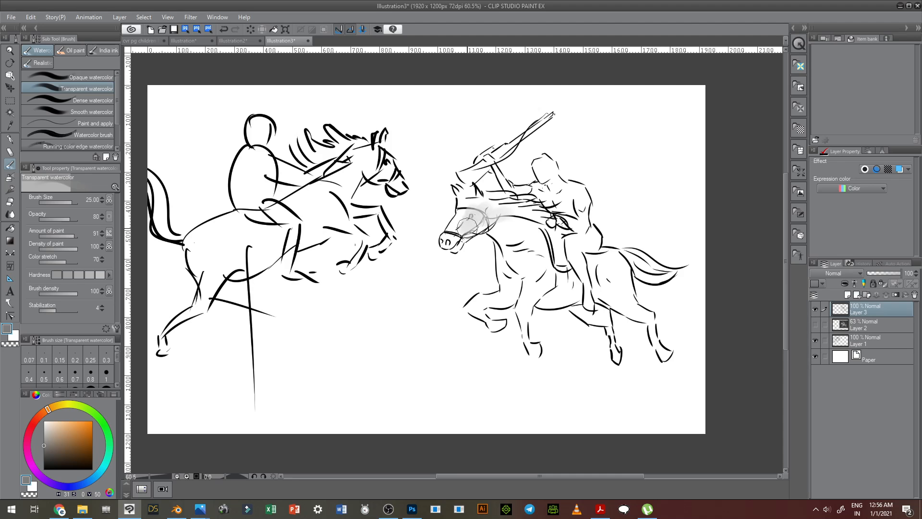
key(ctrl+z)
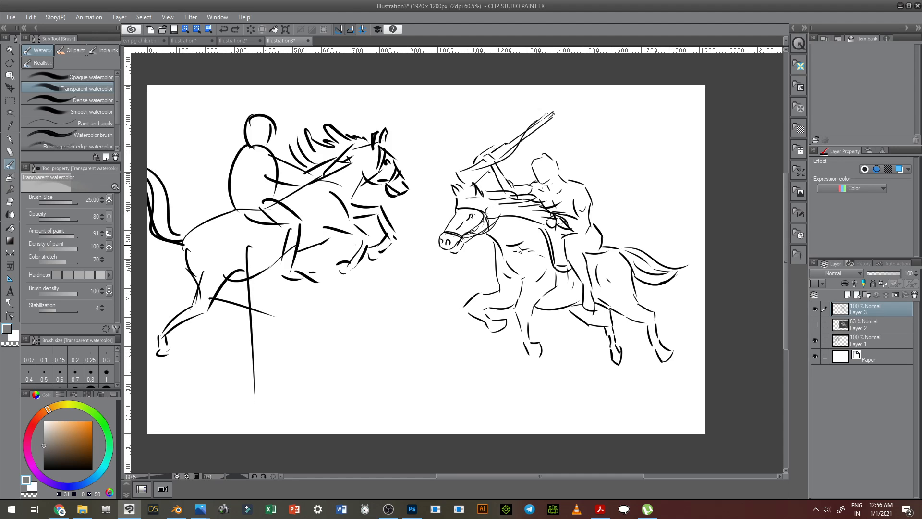
click(886, 330)
click(847, 295)
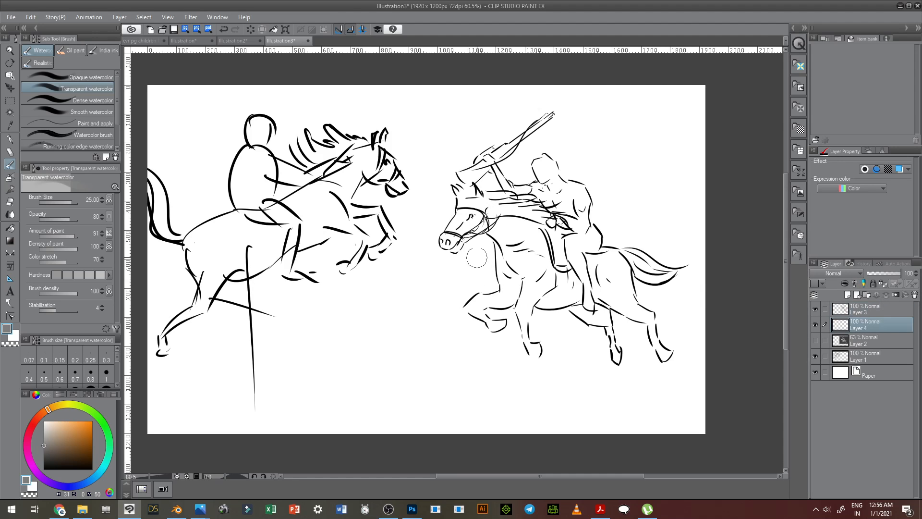
Shade the traced horse's head, neck, belly and haunch and the rider's face, chest and leg in grey on Layer 4
mouse_move(462, 240)
mouse_down()
mouse_move(464, 205)
mouse_move(486, 207)
mouse_move(447, 244)
mouse_move(456, 249)
mouse_move(486, 211)
mouse_move(501, 232)
mouse_move(491, 216)
mouse_move(500, 203)
mouse_move(536, 213)
mouse_move(501, 203)
mouse_move(491, 214)
mouse_move(514, 231)
mouse_move(515, 260)
mouse_move(534, 243)
mouse_move(499, 199)
mouse_move(468, 187)
mouse_move(516, 252)
mouse_move(509, 246)
mouse_move(512, 268)
mouse_move(503, 276)
mouse_move(531, 250)
mouse_move(547, 293)
mouse_move(570, 295)
mouse_move(544, 301)
mouse_move(554, 283)
mouse_move(565, 285)
mouse_move(508, 310)
mouse_move(500, 300)
mouse_move(478, 307)
mouse_move(568, 292)
mouse_move(606, 295)
mouse_move(646, 319)
mouse_up()
mouse_move(542, 192)
mouse_down()
mouse_move(585, 235)
mouse_move(572, 241)
mouse_move(576, 250)
mouse_move(535, 163)
mouse_move(552, 202)
mouse_up()
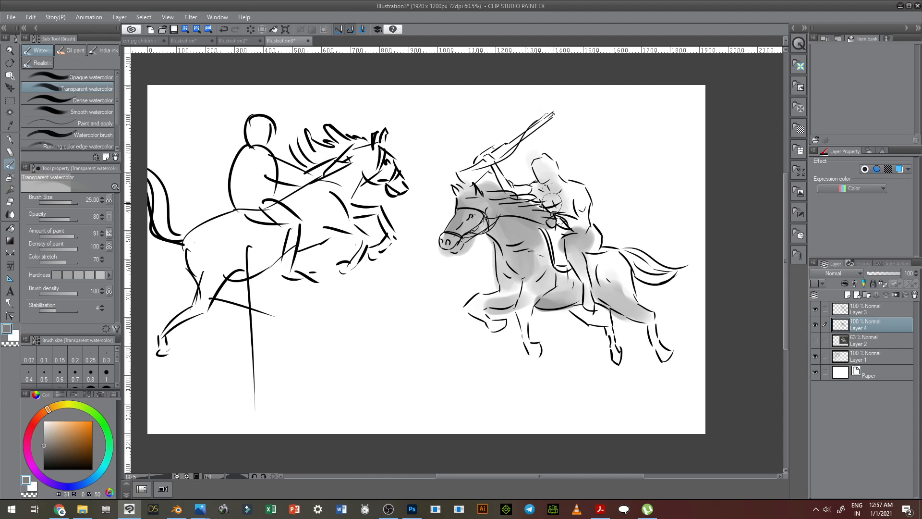
mouse_move(545, 167)
mouse_down()
mouse_move(559, 213)
mouse_move(545, 166)
mouse_move(543, 187)
mouse_up()
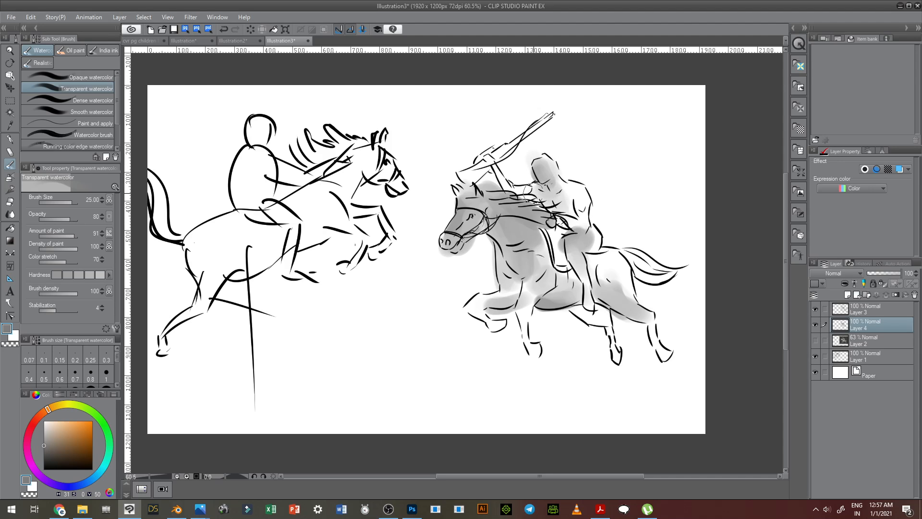
Shade the rider's raised arm at brush size 15 and erase the grey overspill around it with the Hard eraser
key(bracketleft)
key(bracketleft)
mouse_move(501, 175)
mouse_down()
mouse_move(507, 182)
mouse_move(495, 168)
mouse_up()
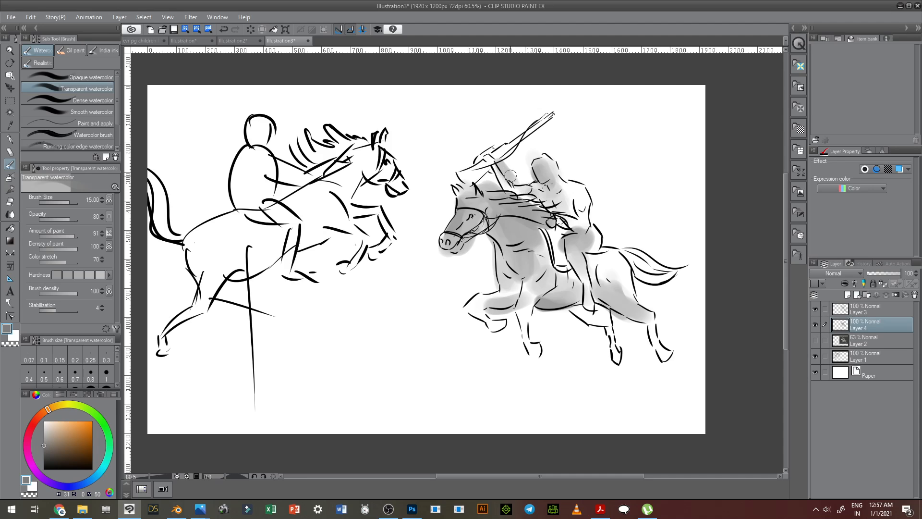
key(e)
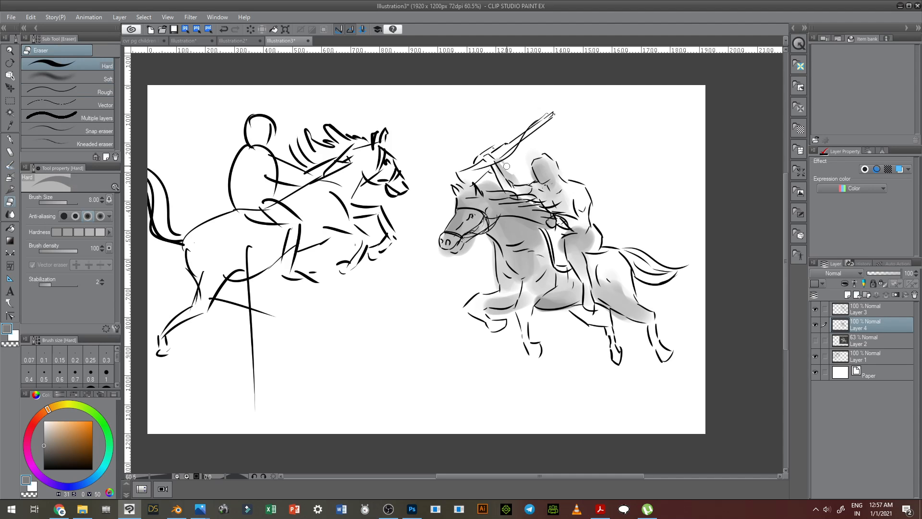
drag(502, 165, 514, 177)
scroll(499, 227, down, 2)
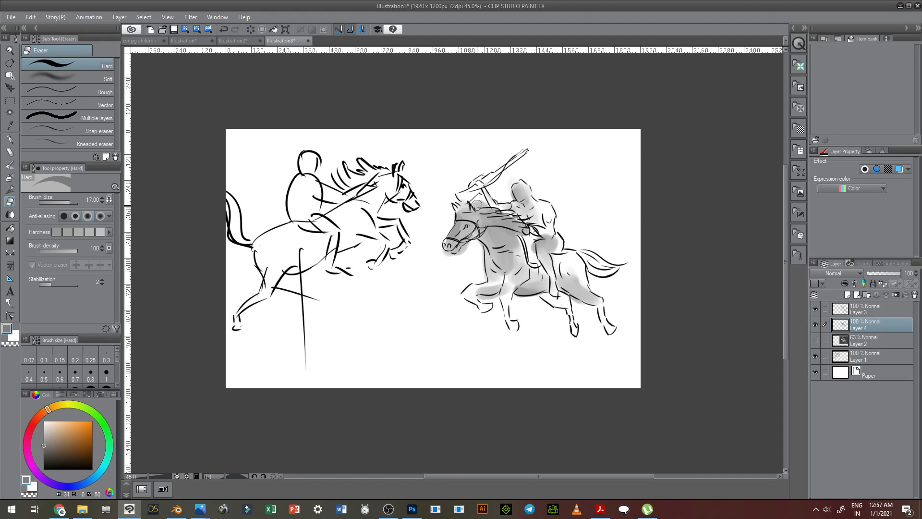
scroll(477, 205, up, 2)
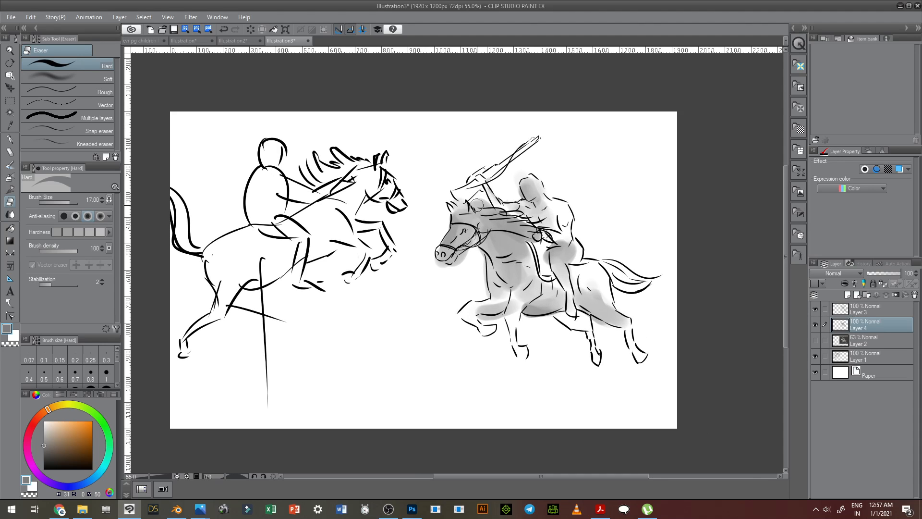
Cross out the freehand rider sketch with two bright red G-pen strokes at brush size 20
click(29, 432)
click(92, 421)
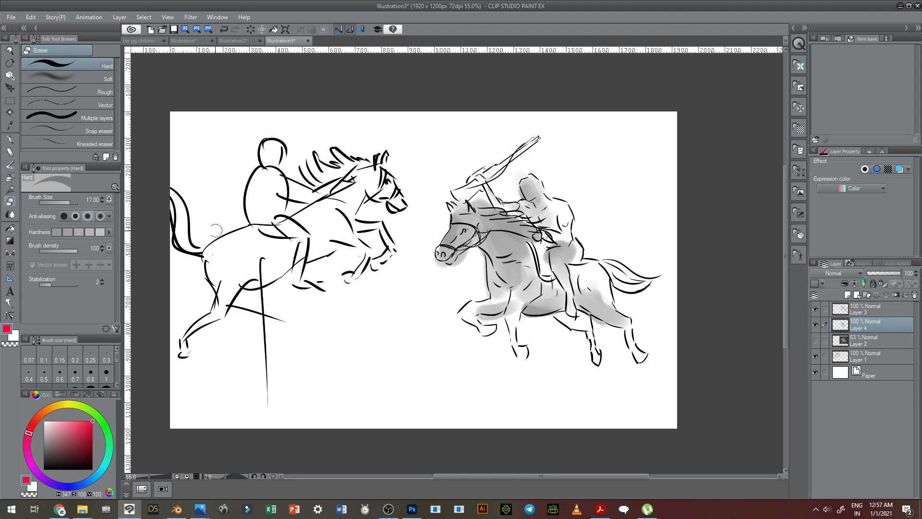
key(])
key(])
key(])
key(])
key(])
key(])
key(p)
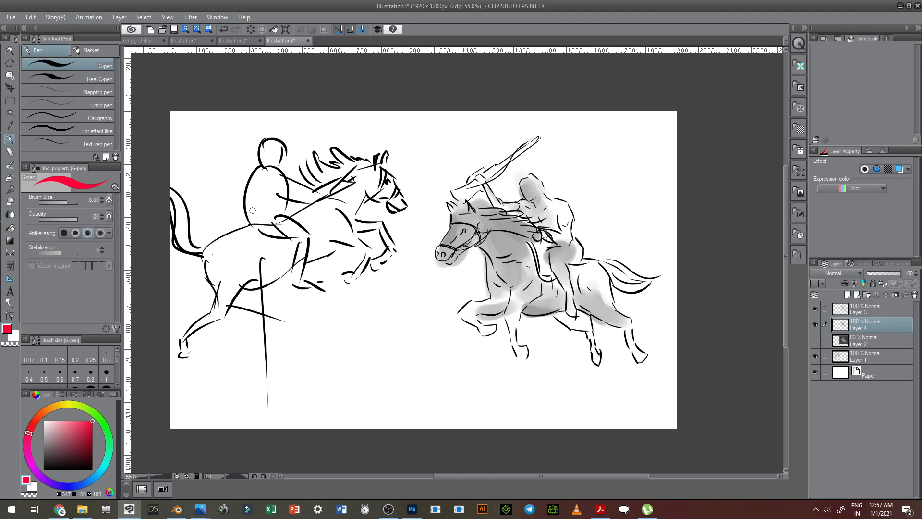
key(])
key(])
drag(216, 184, 336, 315)
drag(261, 139, 275, 358)
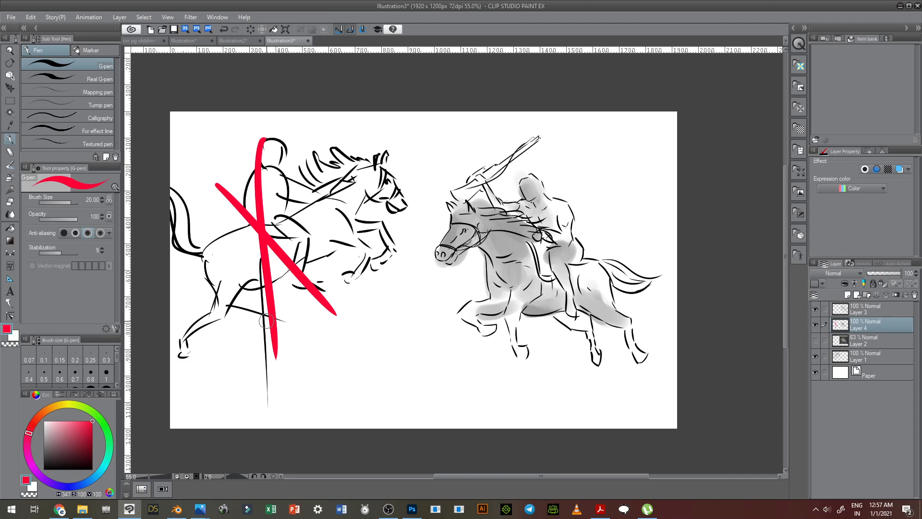